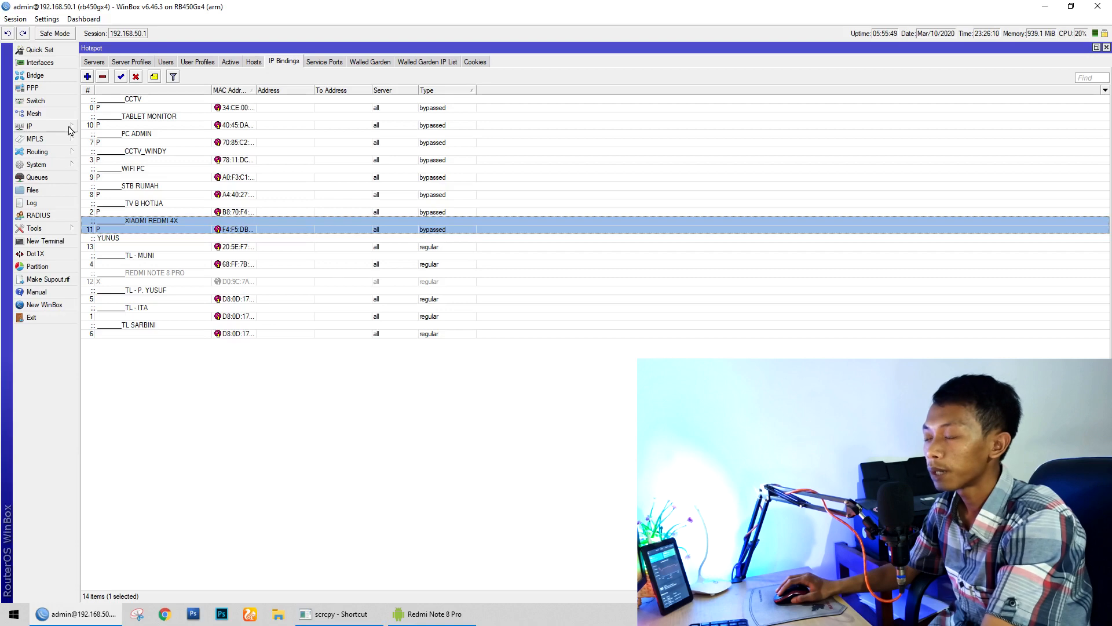
Start a new firewall mangle rule on the prerouting chain, matching the Xiaomi Redmi 4X's source MAC address
click(70, 128)
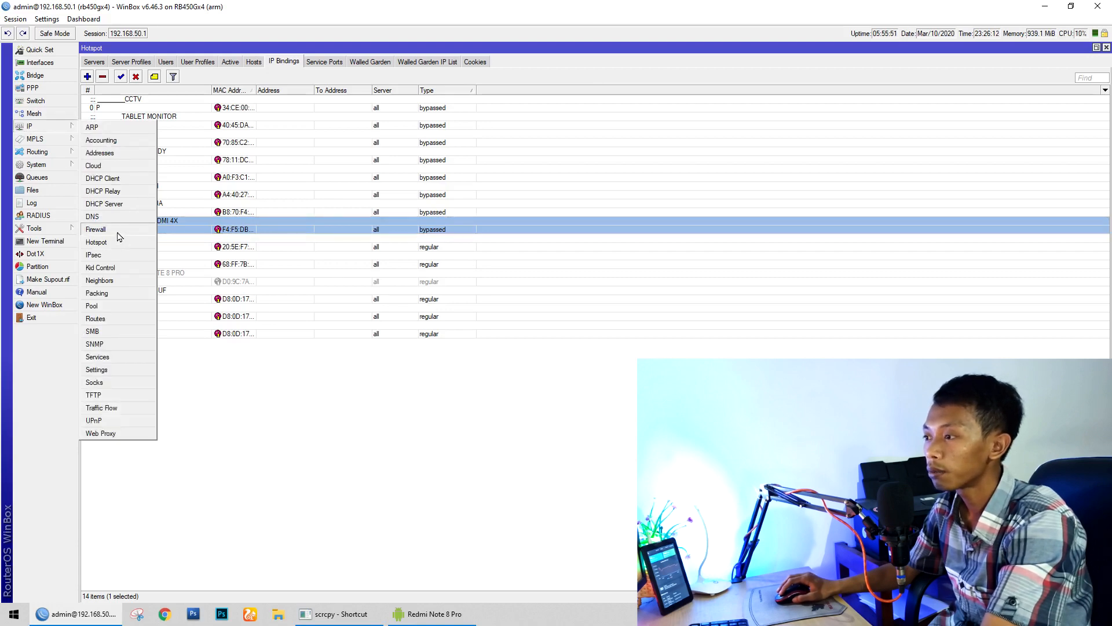
click(118, 230)
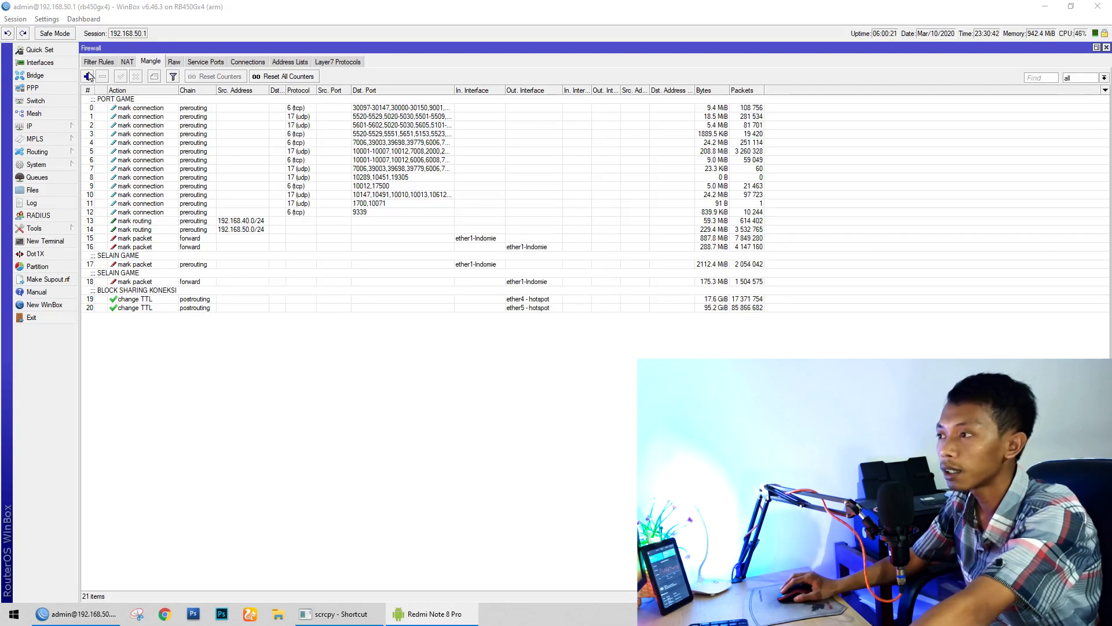
click(87, 77)
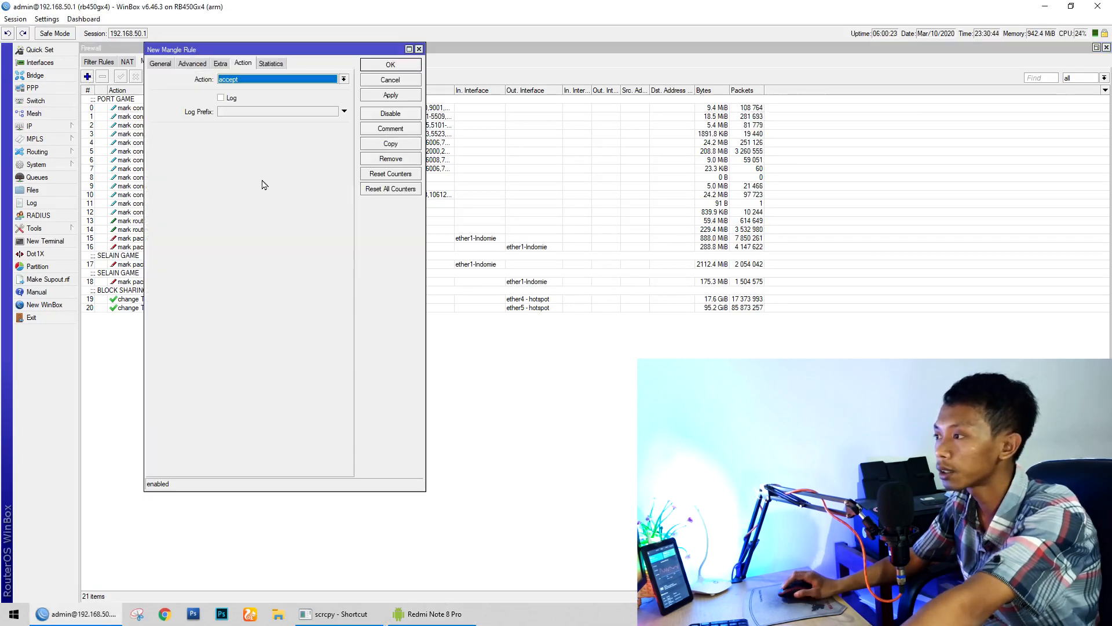
click(162, 65)
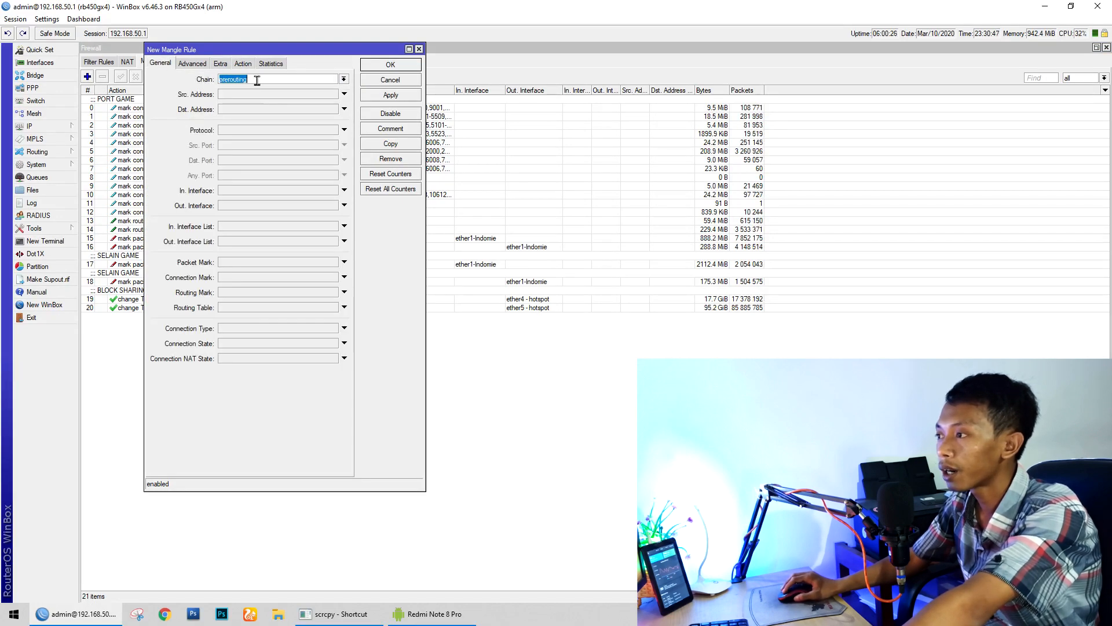
click(197, 66)
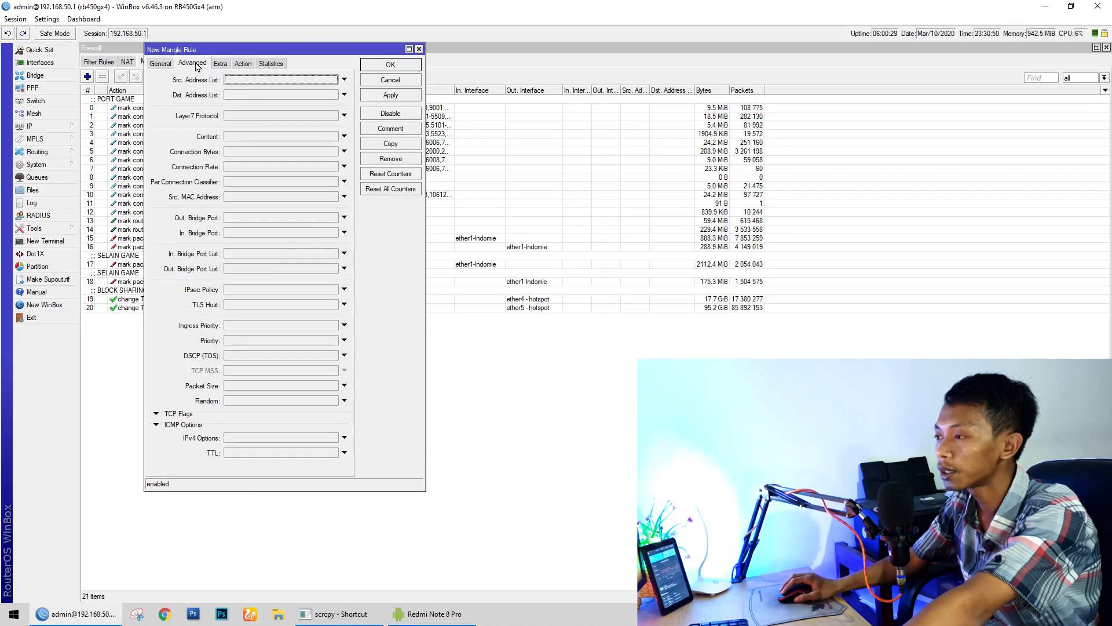
click(245, 199)
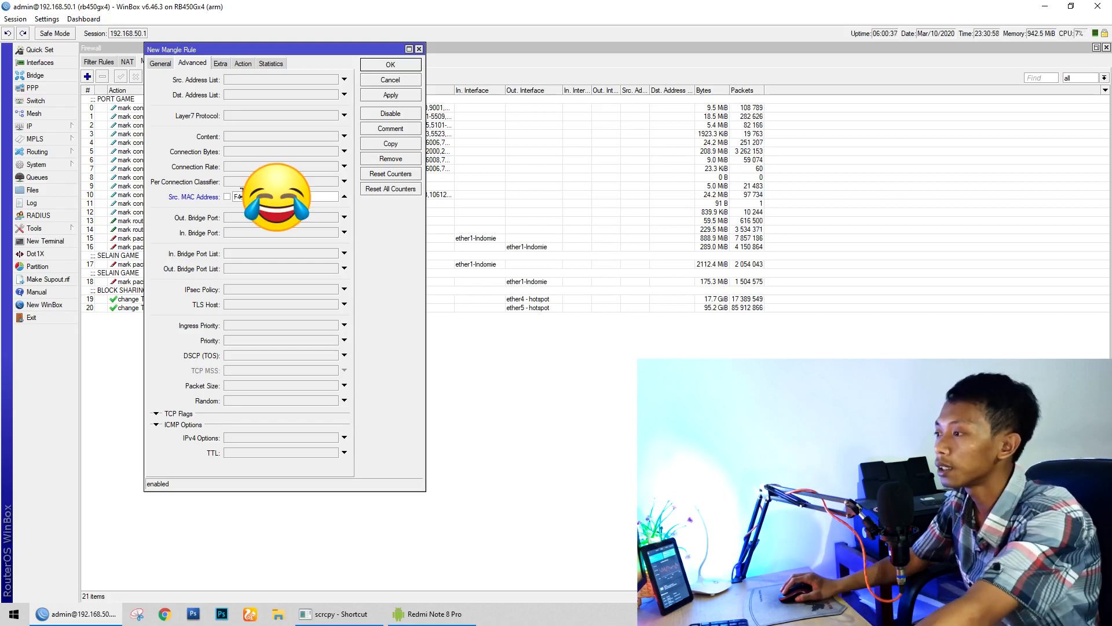
Set the rule's action to mark connection with the new connection mark redmi4x, and apply it
click(244, 63)
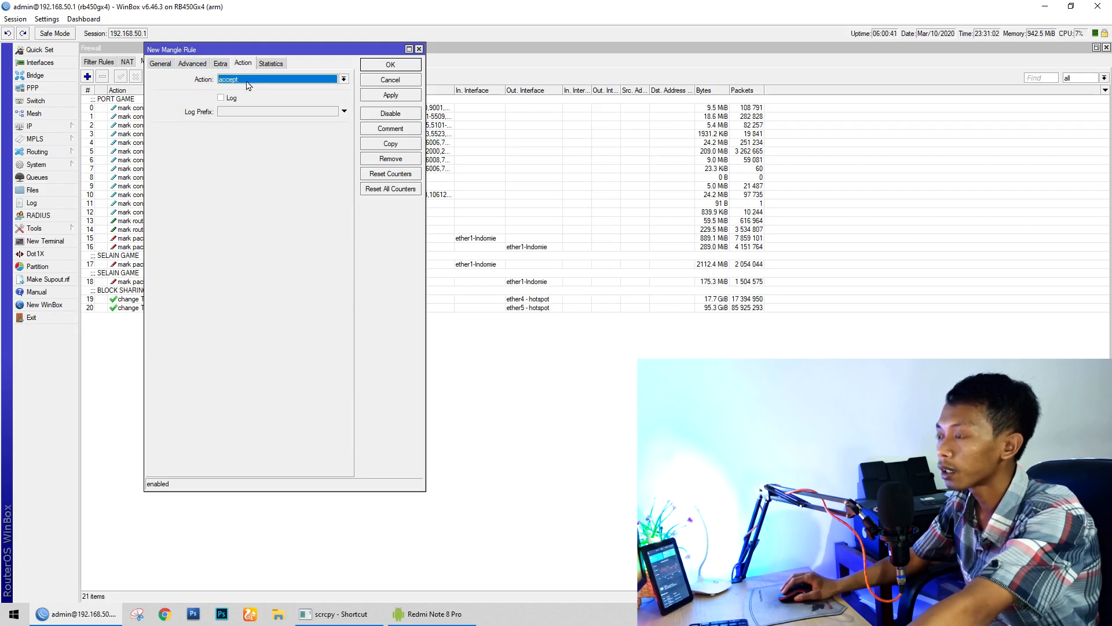
click(248, 84)
click(260, 168)
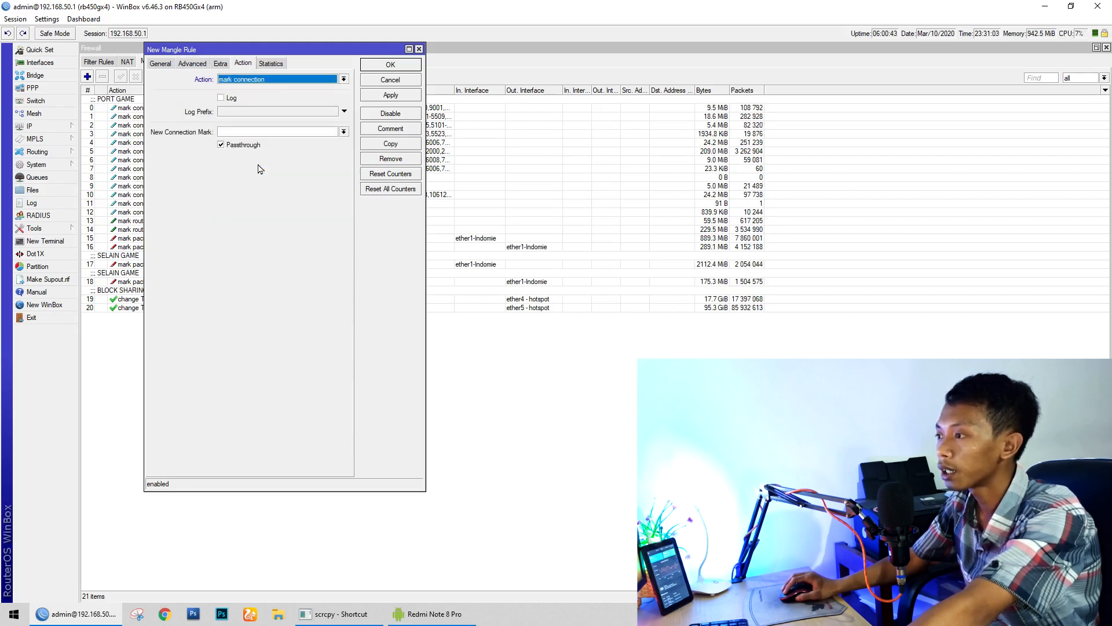
click(247, 131)
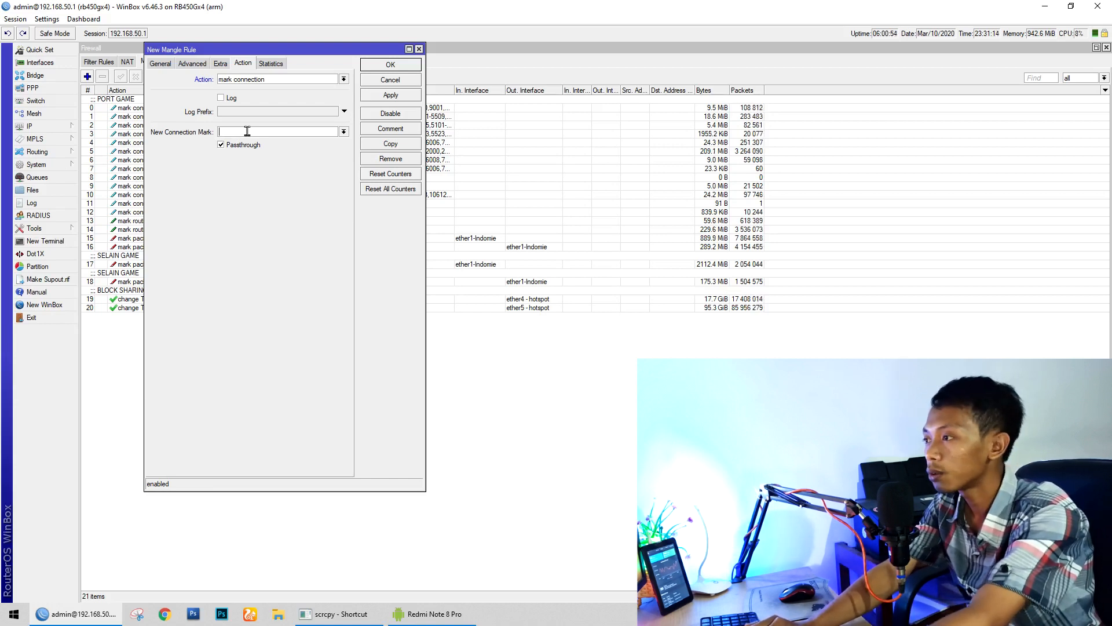
text(redmi)
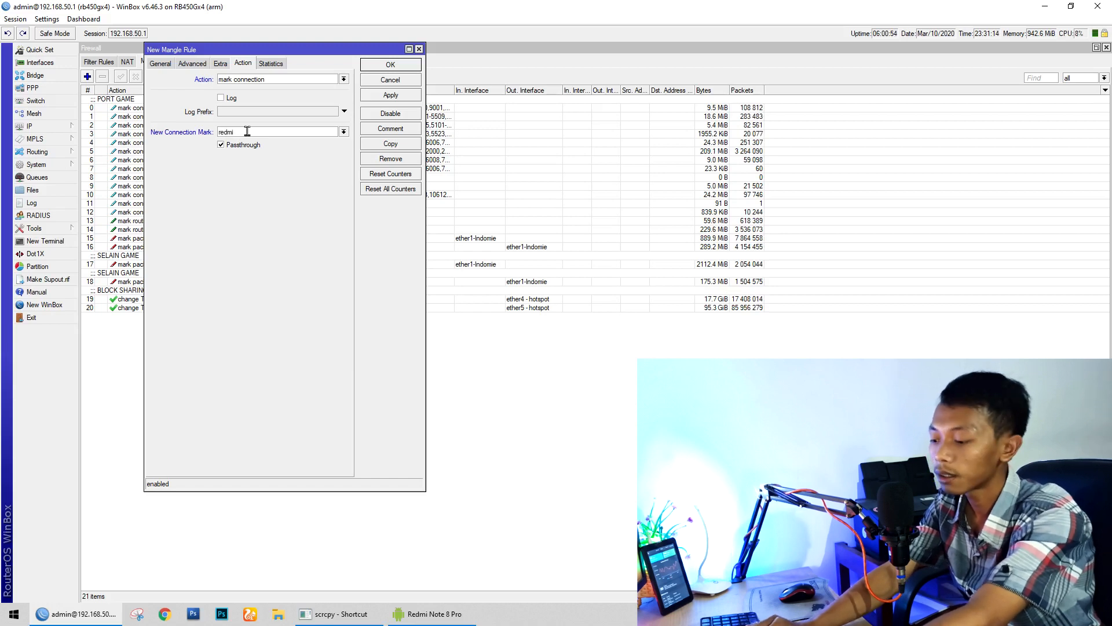
text(4x)
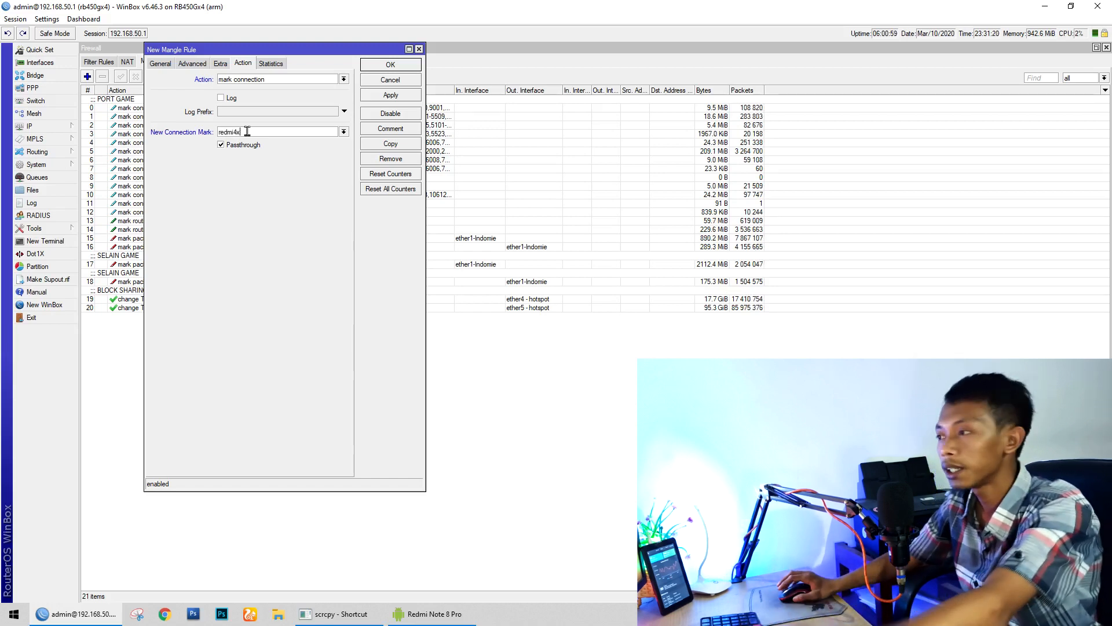
double_click(285, 133)
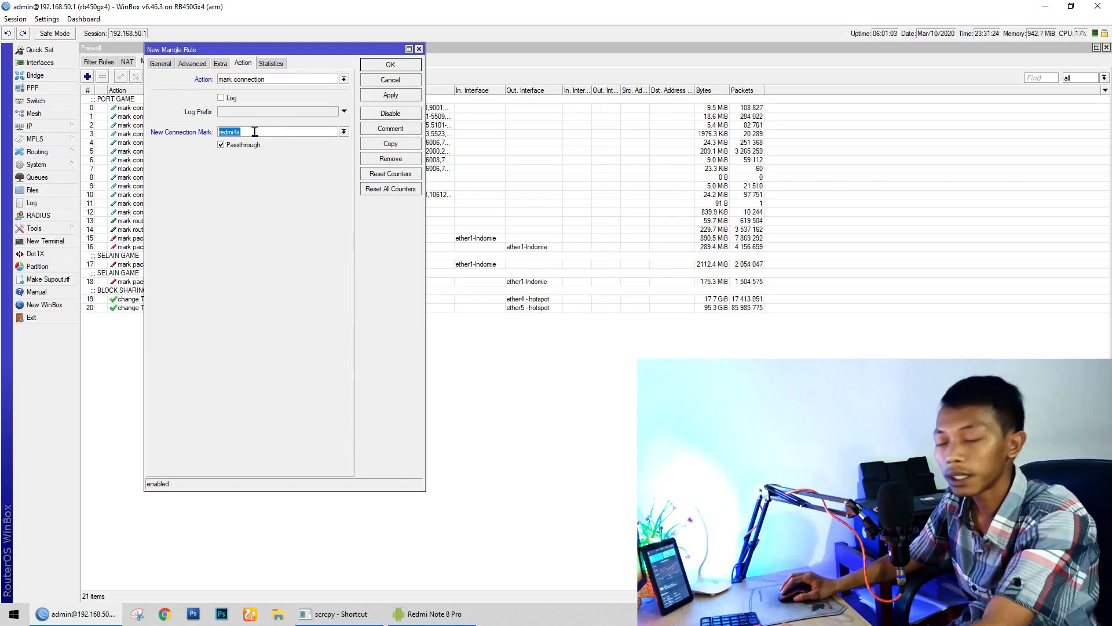
click(413, 96)
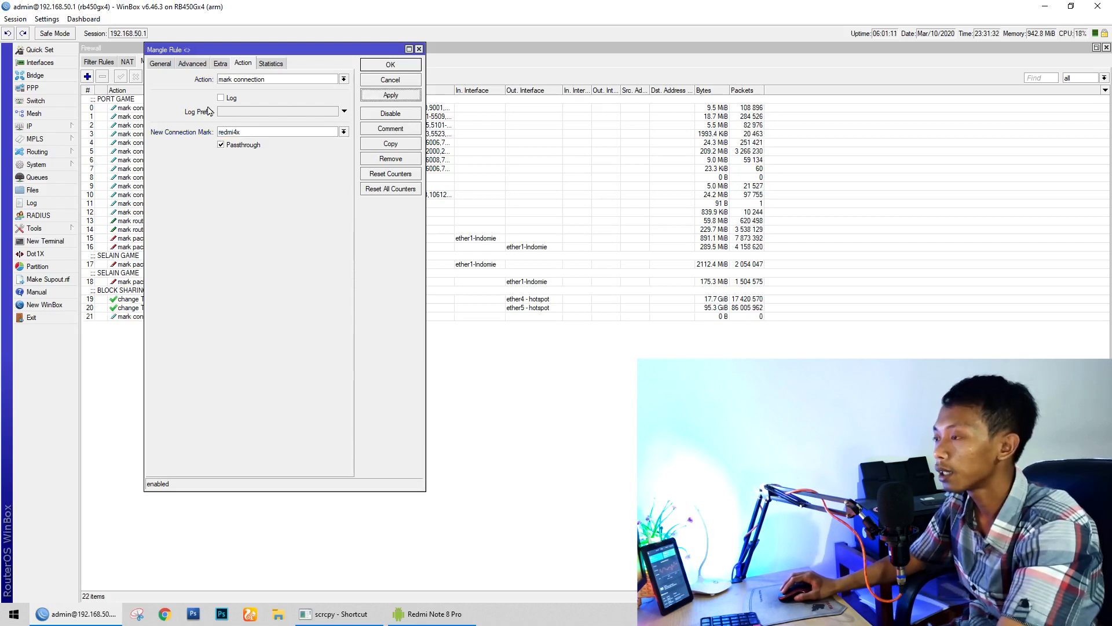
Review the mangle rule's chain, source MAC address and connection mark, and close the rule
click(161, 65)
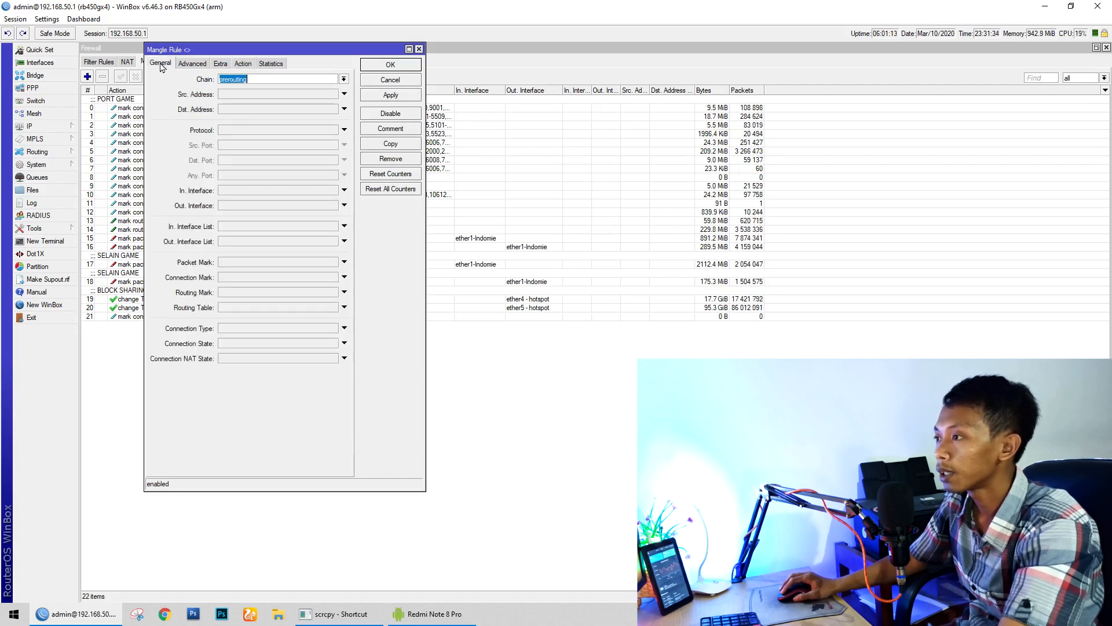
click(199, 65)
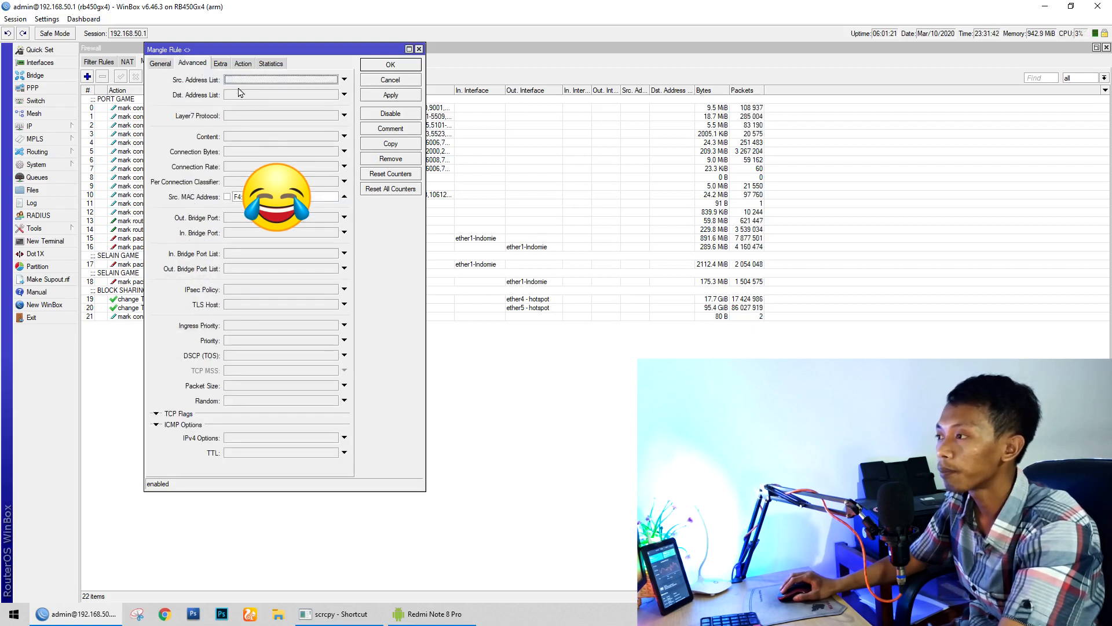
click(243, 64)
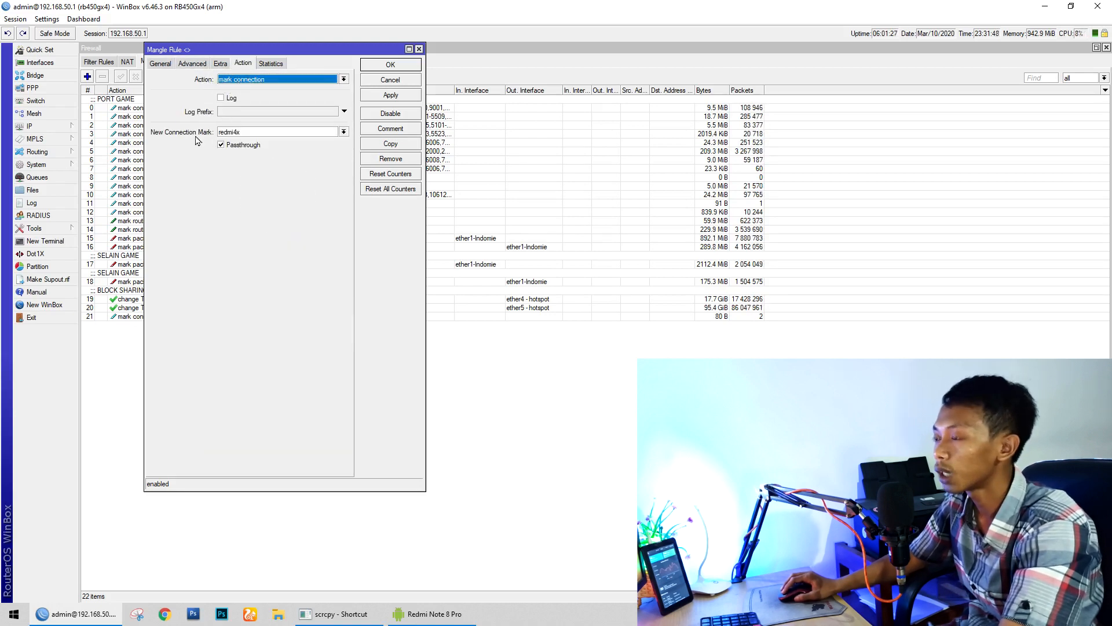
drag(254, 133, 160, 124)
click(281, 129)
double_click(280, 128)
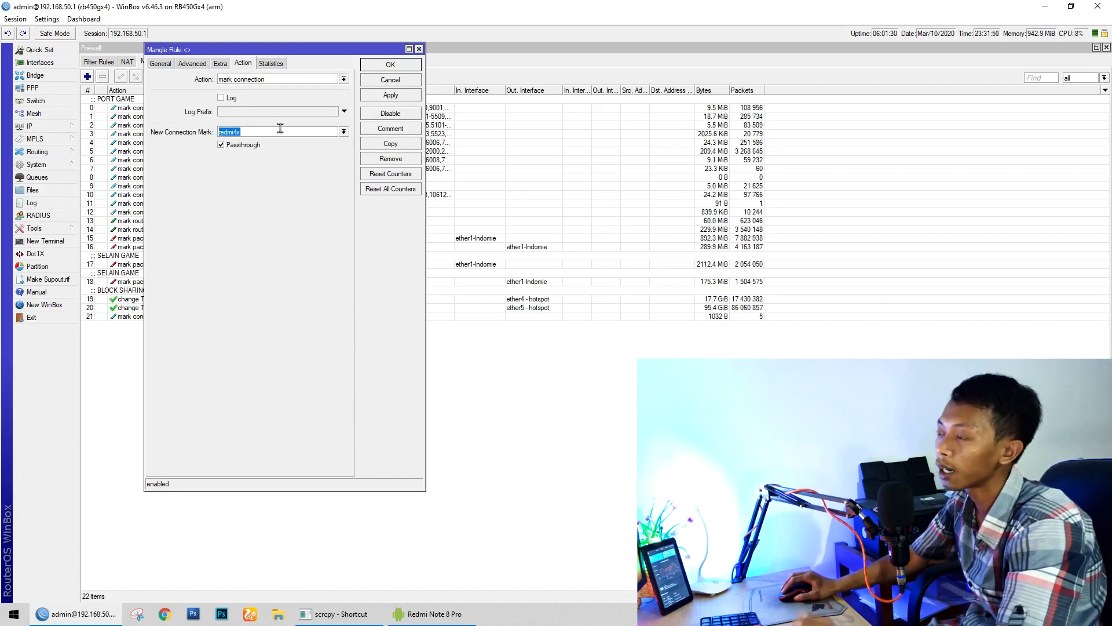
click(393, 97)
click(390, 65)
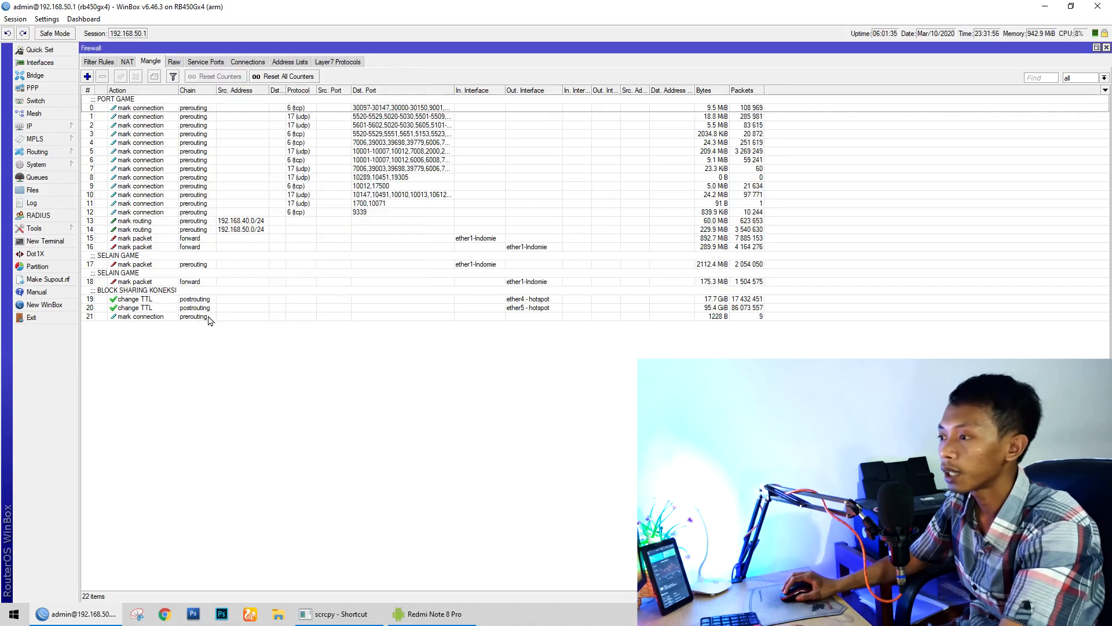
Add the comment REDMI 4X to the new mark connection rule at the end of the mangle list
click(210, 319)
click(154, 77)
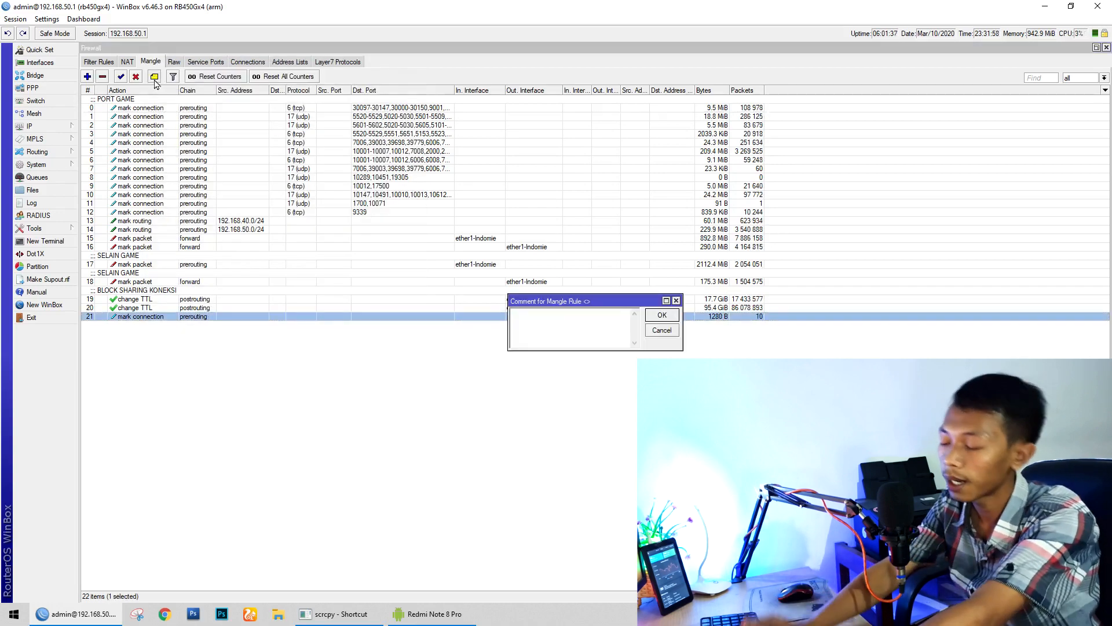
text(REDMI 4X)
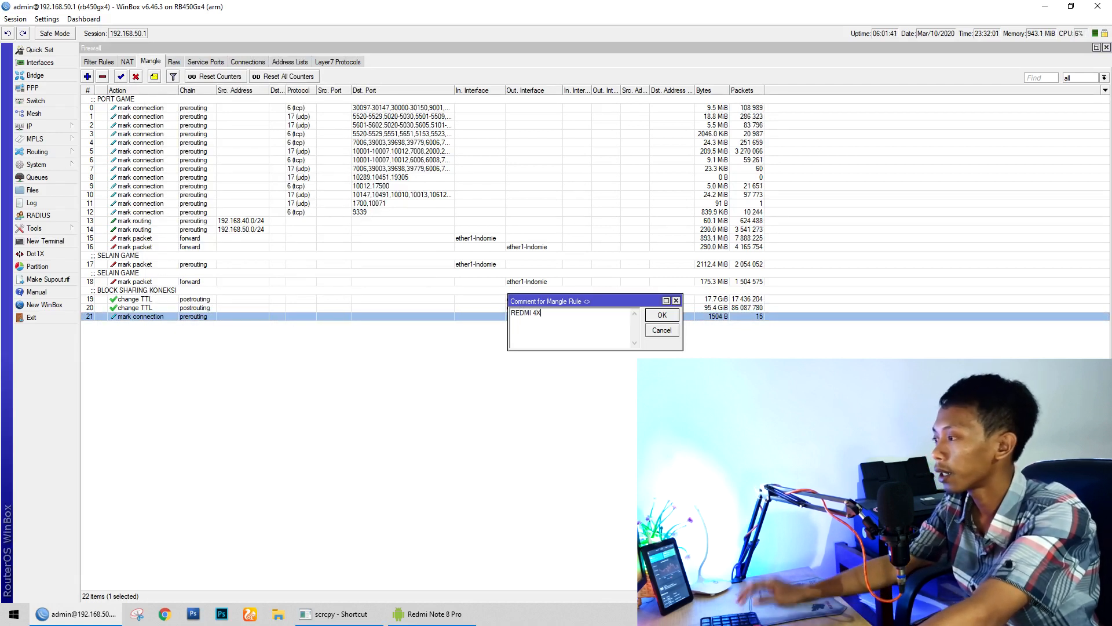
click(662, 314)
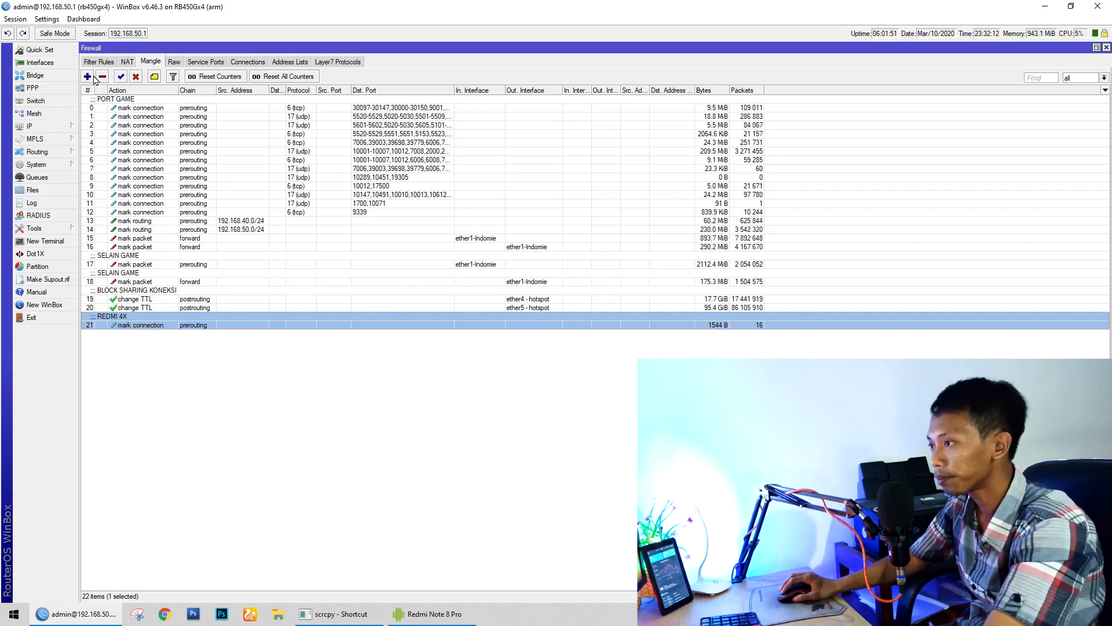
Start another mangle rule with the chain forward and the connection mark redmi4x
click(87, 77)
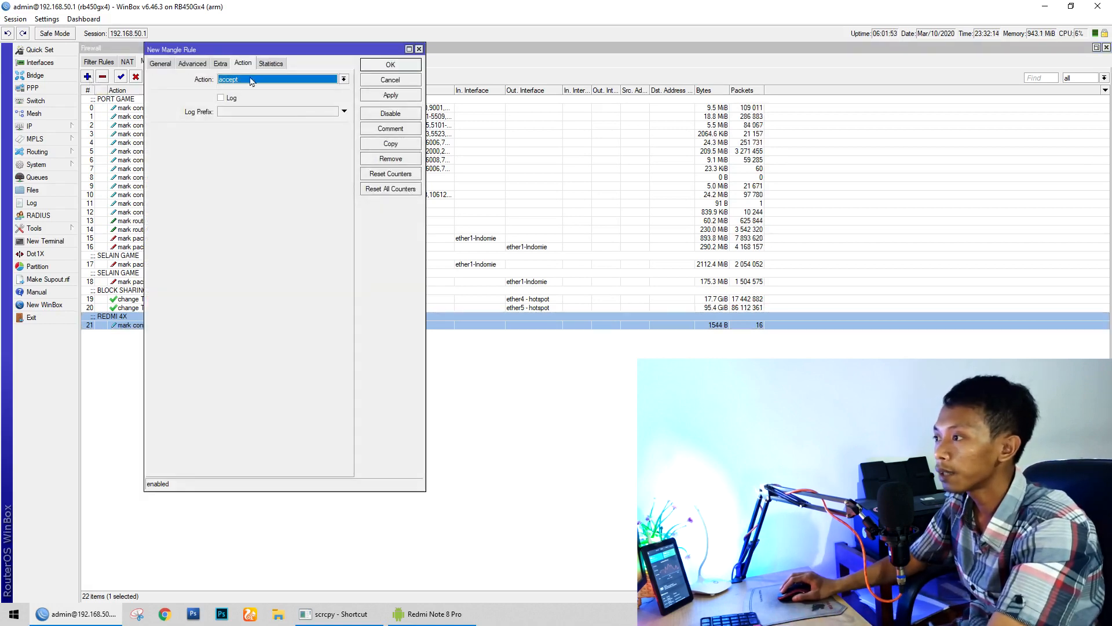
click(343, 79)
click(287, 89)
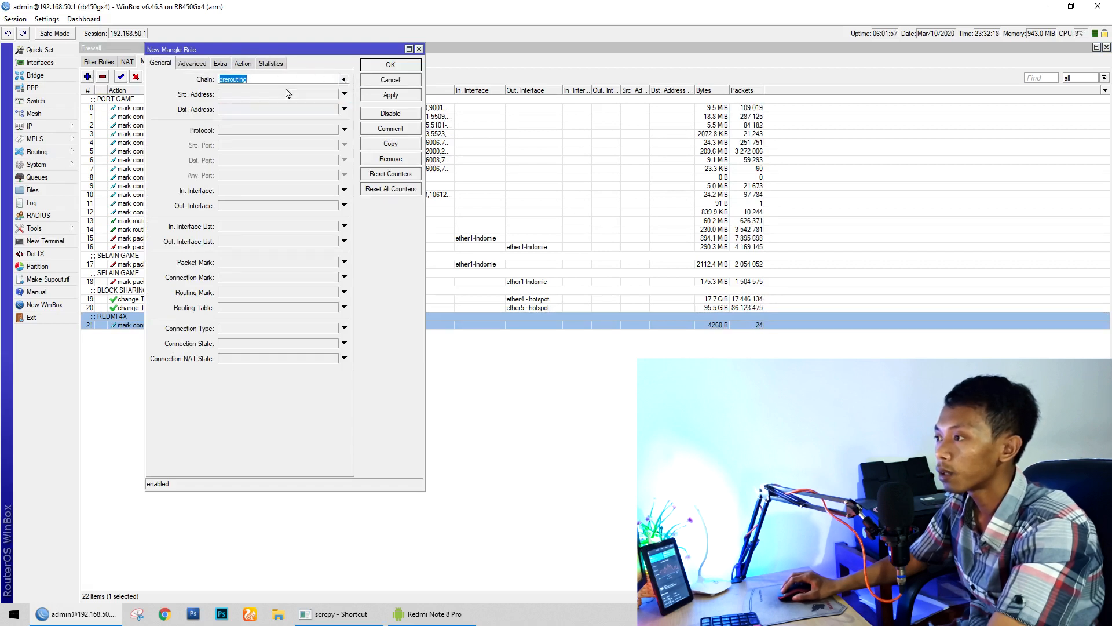
click(224, 278)
click(333, 278)
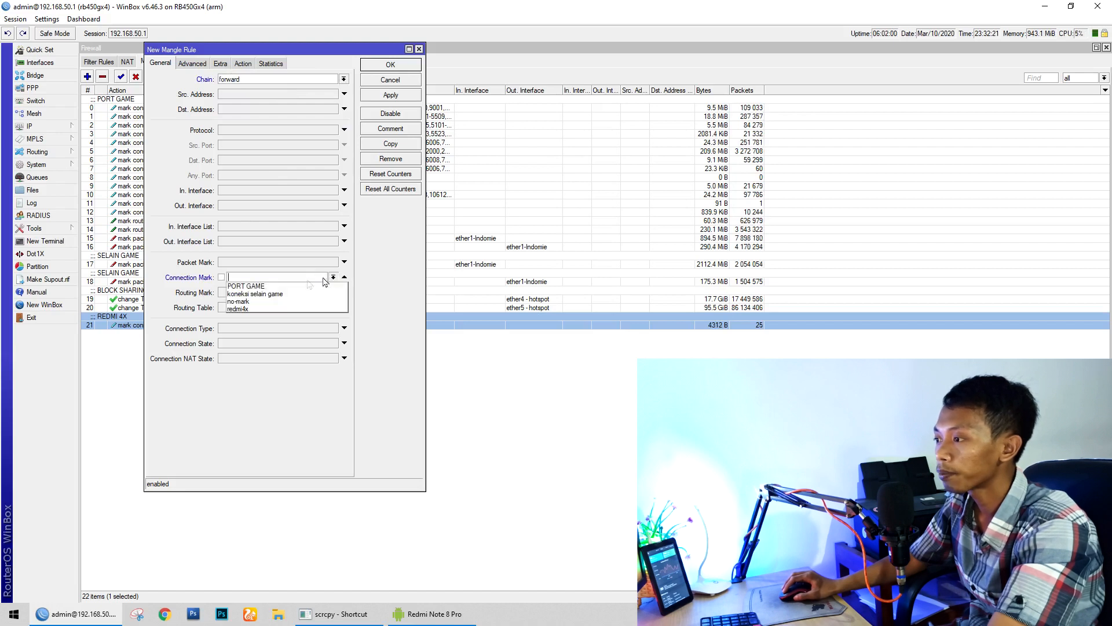
click(242, 310)
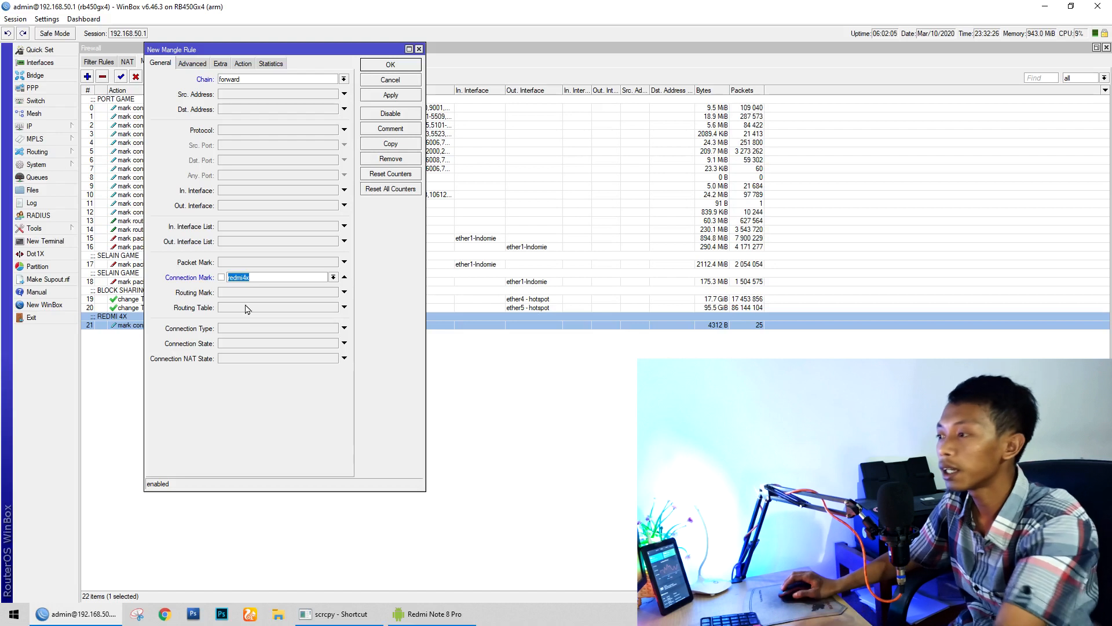
Set the forward rule's incoming interface to ether4 - hotspot
click(235, 193)
click(310, 195)
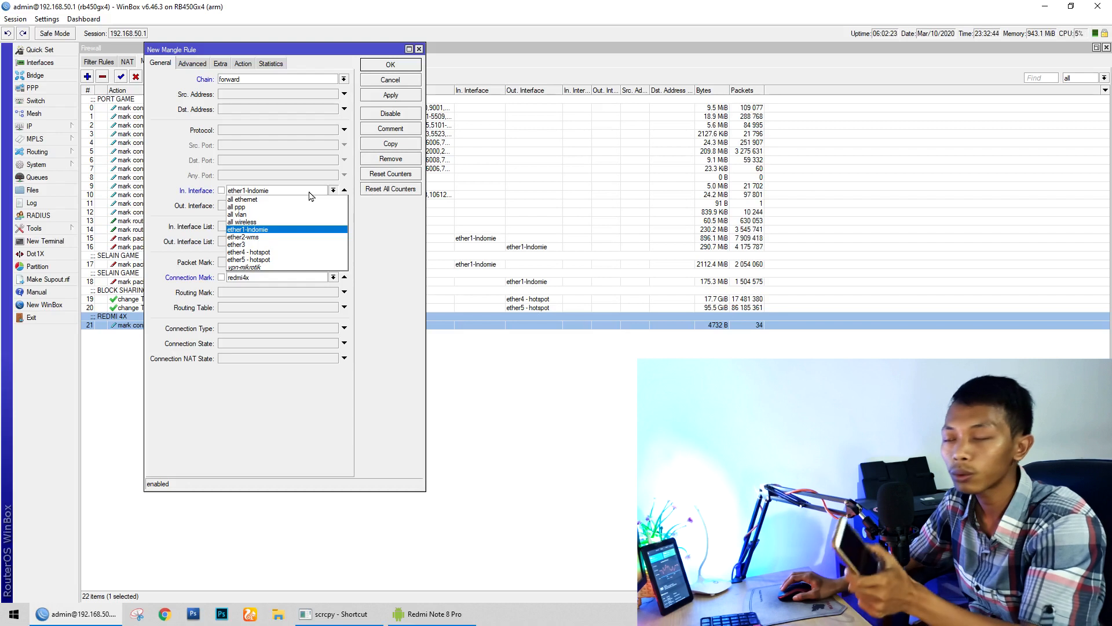
click(261, 253)
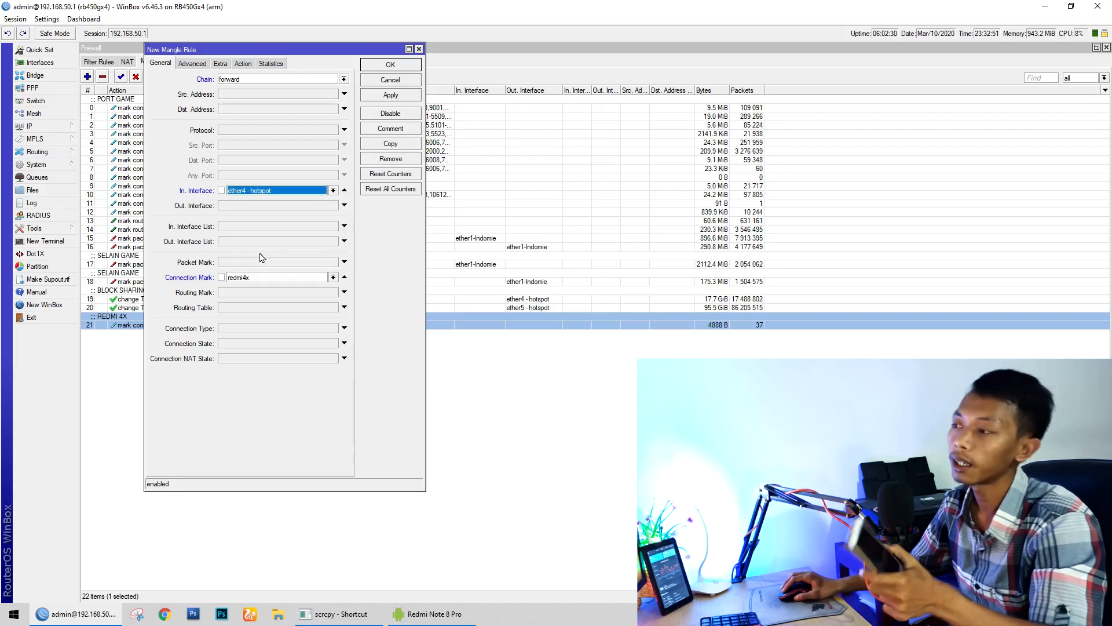
click(261, 193)
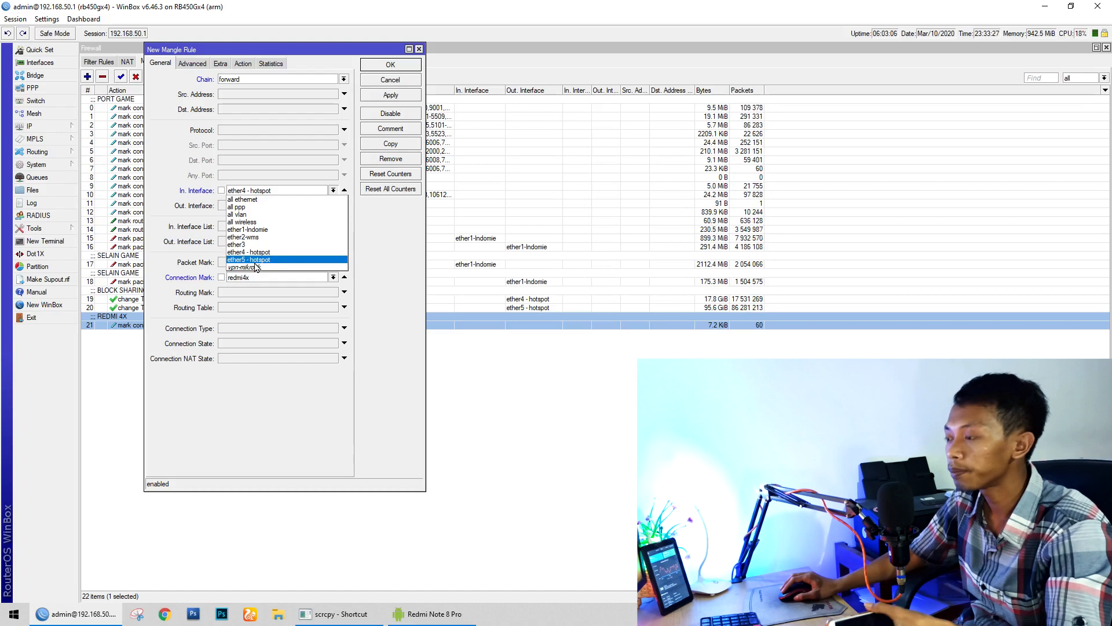
click(334, 191)
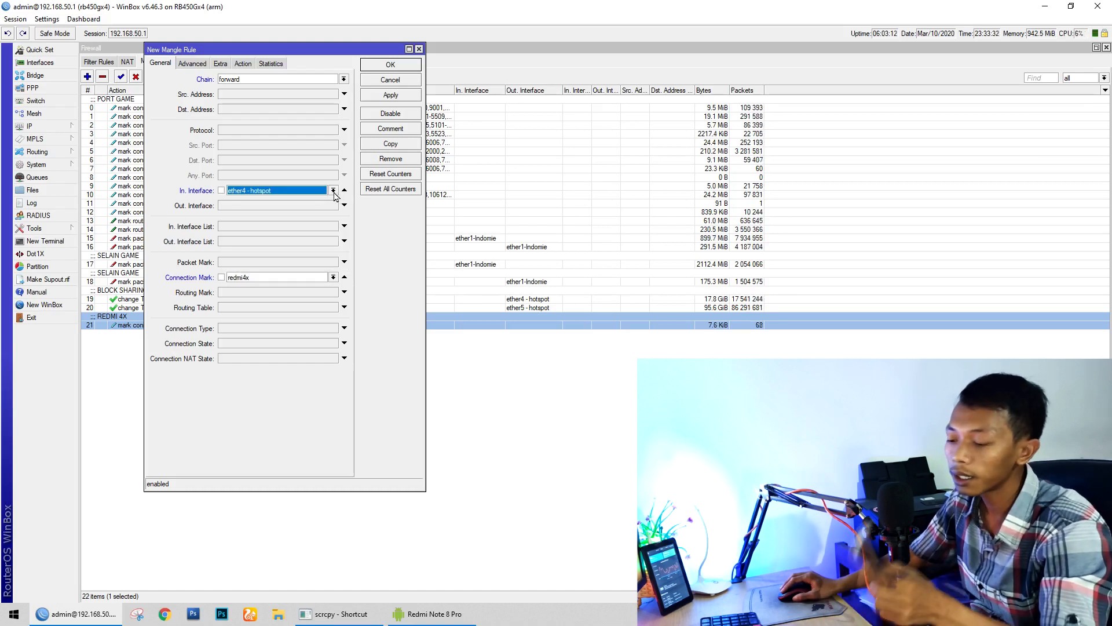
click(333, 191)
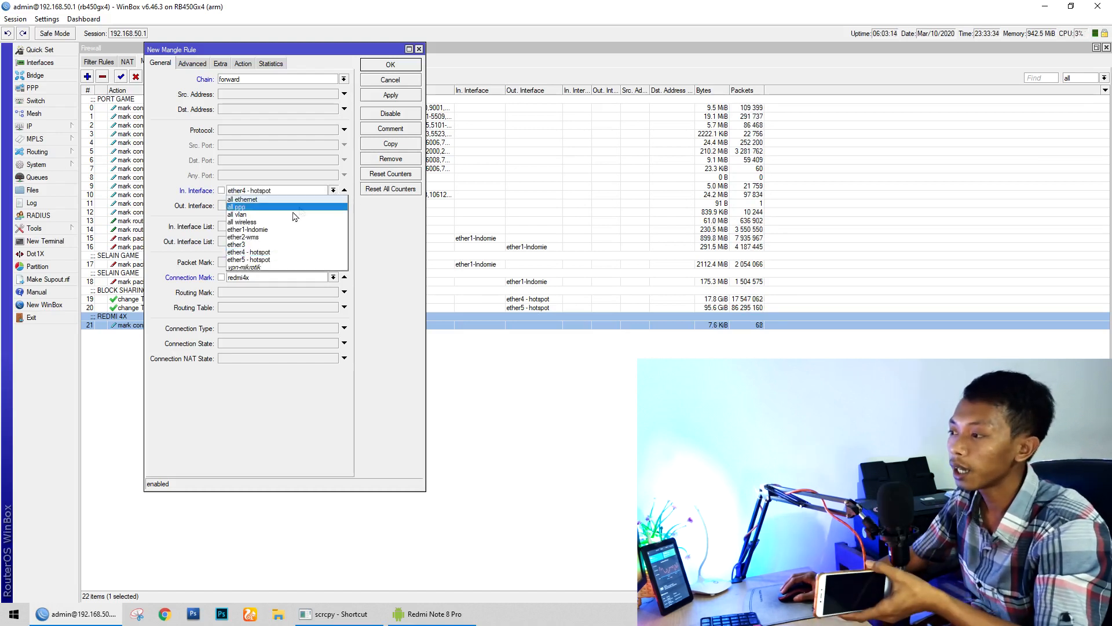
click(281, 253)
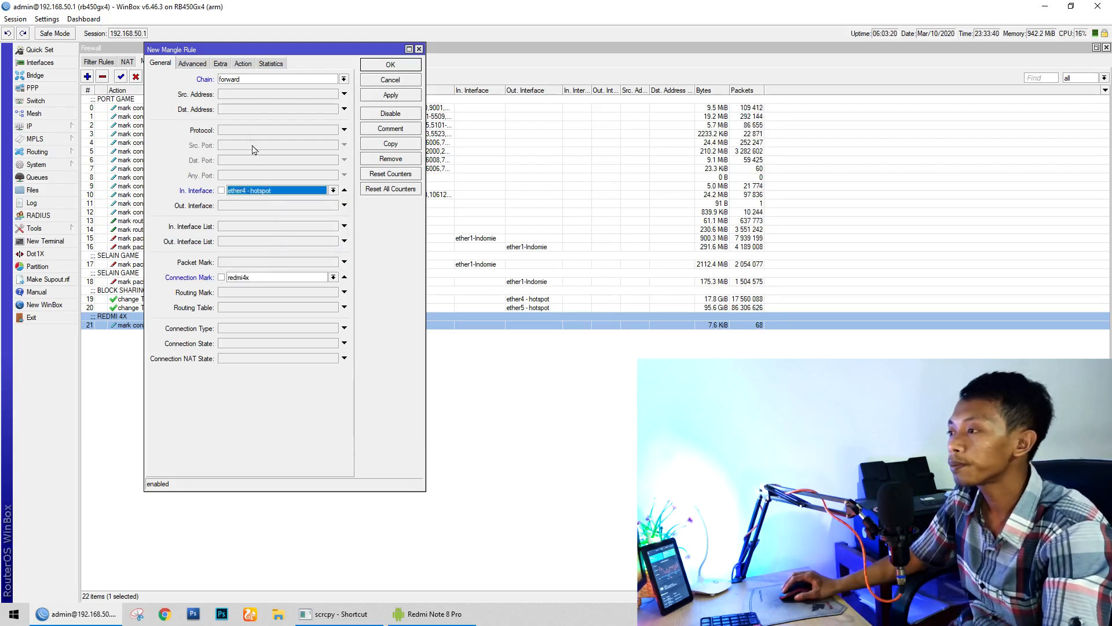
Set the forward rule's action to mark packet with the new packet mark redmi_4x_down
click(243, 63)
click(289, 82)
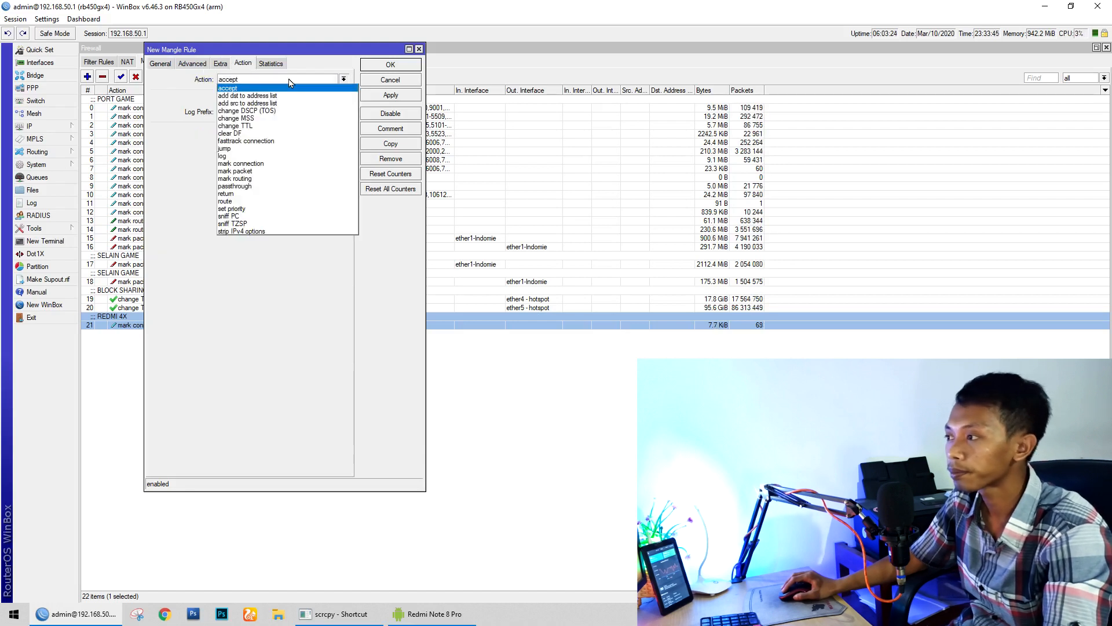
click(249, 171)
click(272, 133)
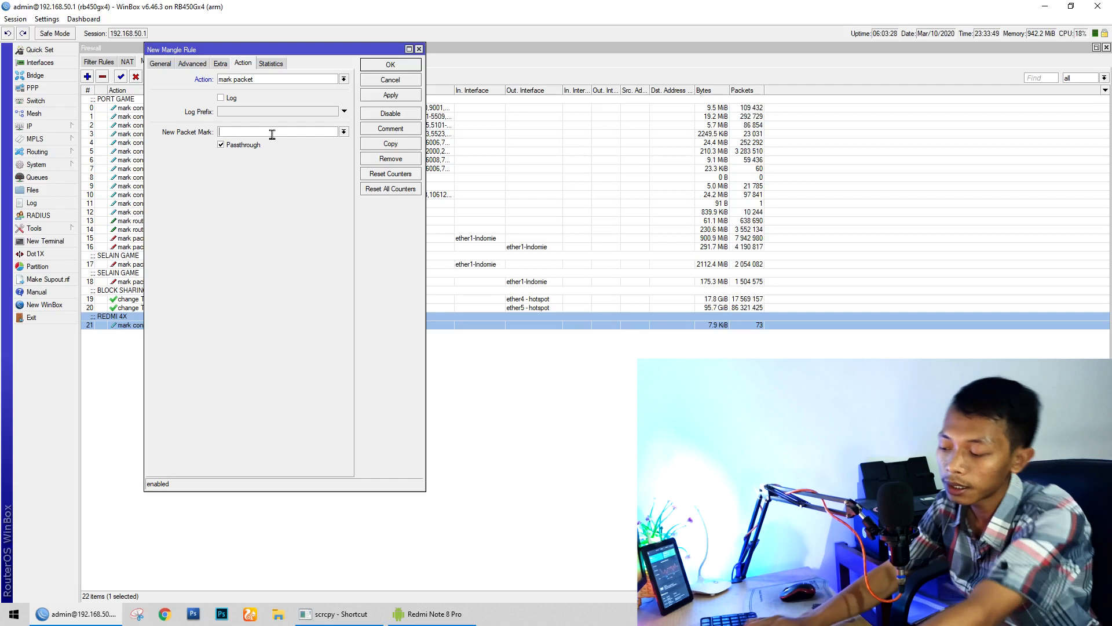
text(redmi_4x_down)
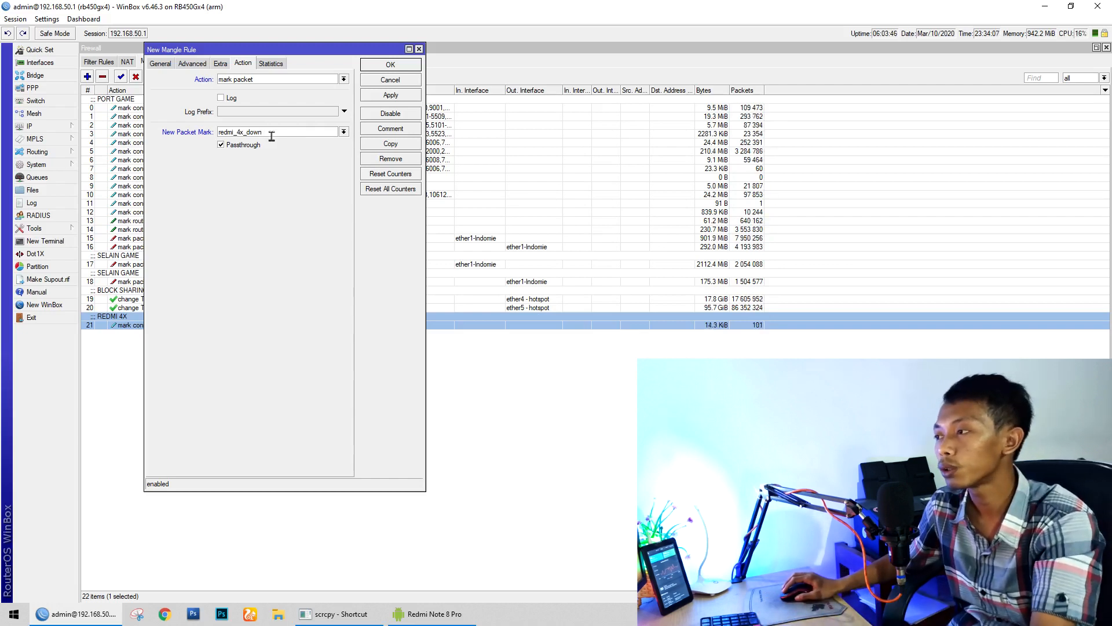
double_click(274, 133)
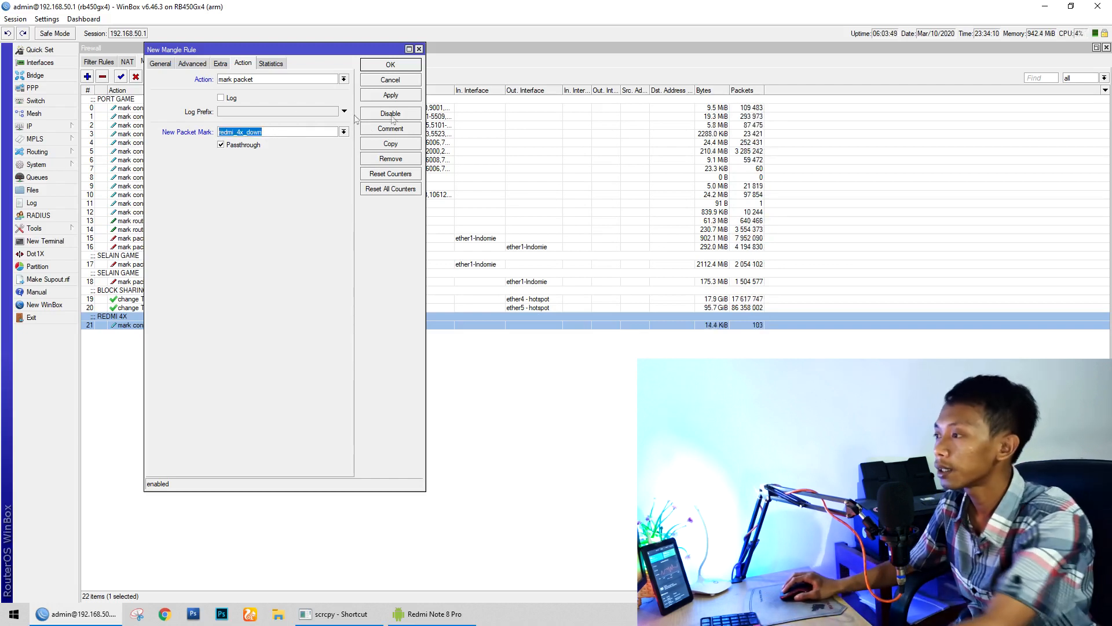
Review the forward rule's general and action settings, and apply the redmi_4x_down packet mark rule
click(160, 63)
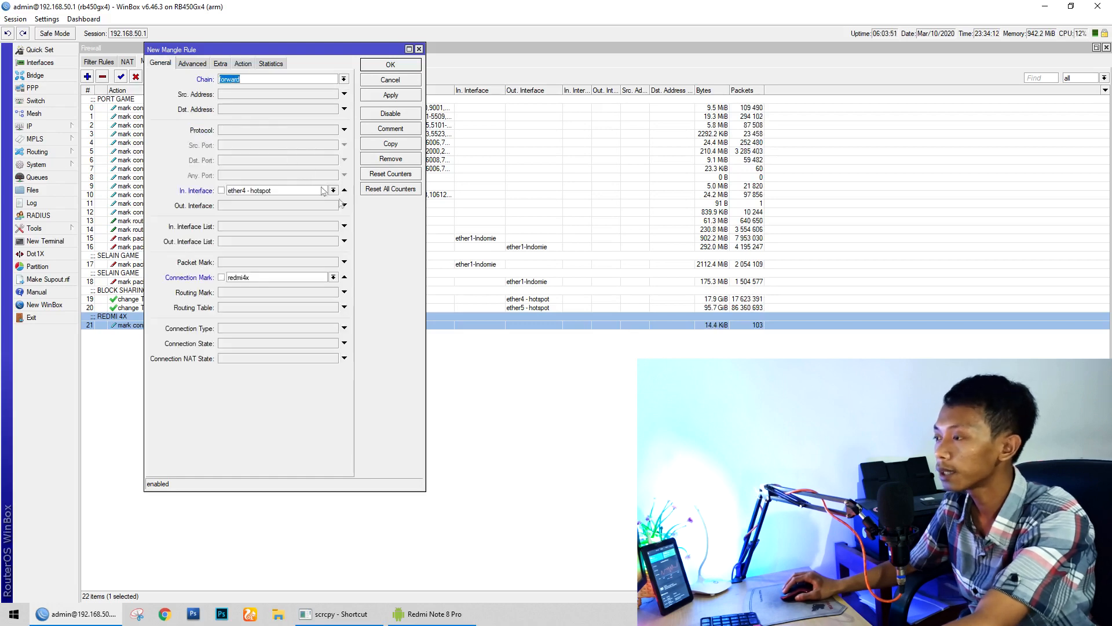
click(244, 63)
double_click(298, 132)
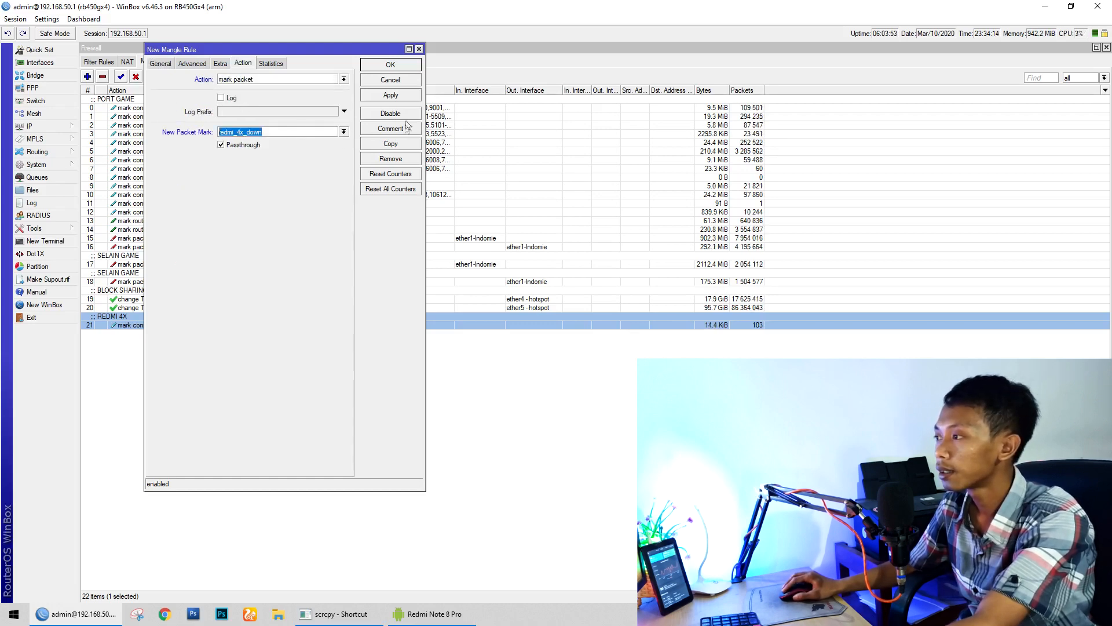
click(398, 96)
Duplicate the forward rule, clear the copy's incoming interface and set its outgoing interface to ether4 - hotspot
click(391, 144)
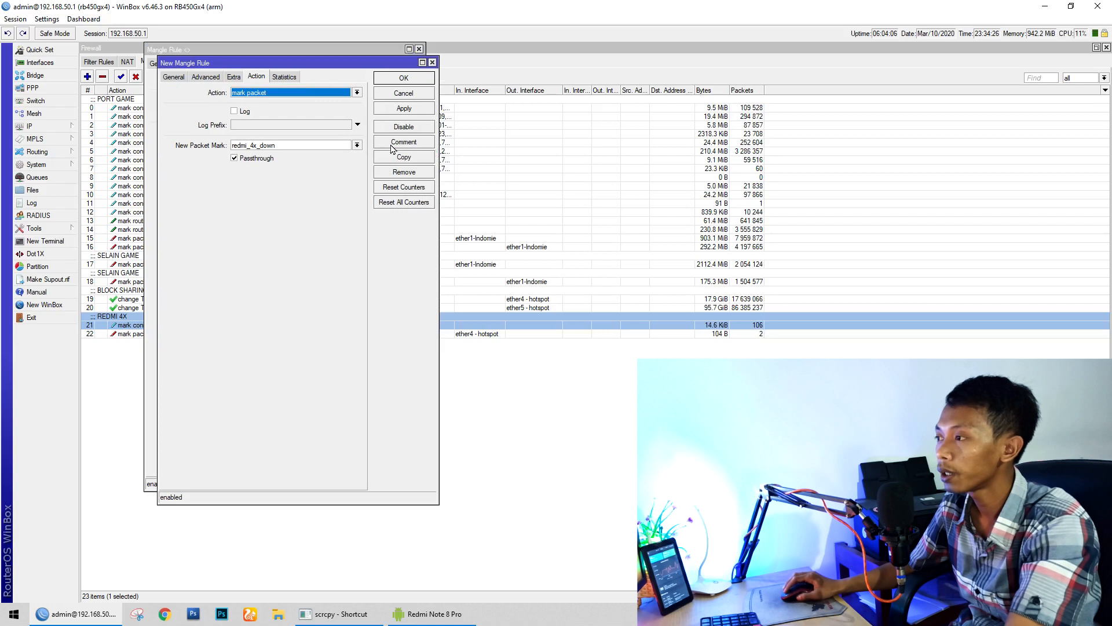
click(174, 76)
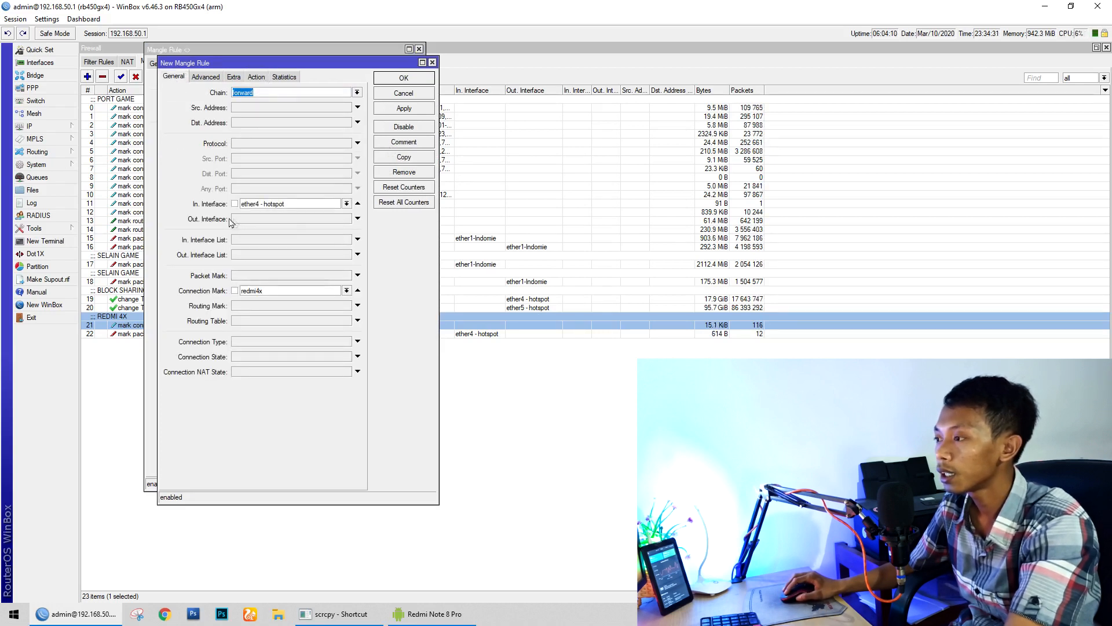
click(358, 204)
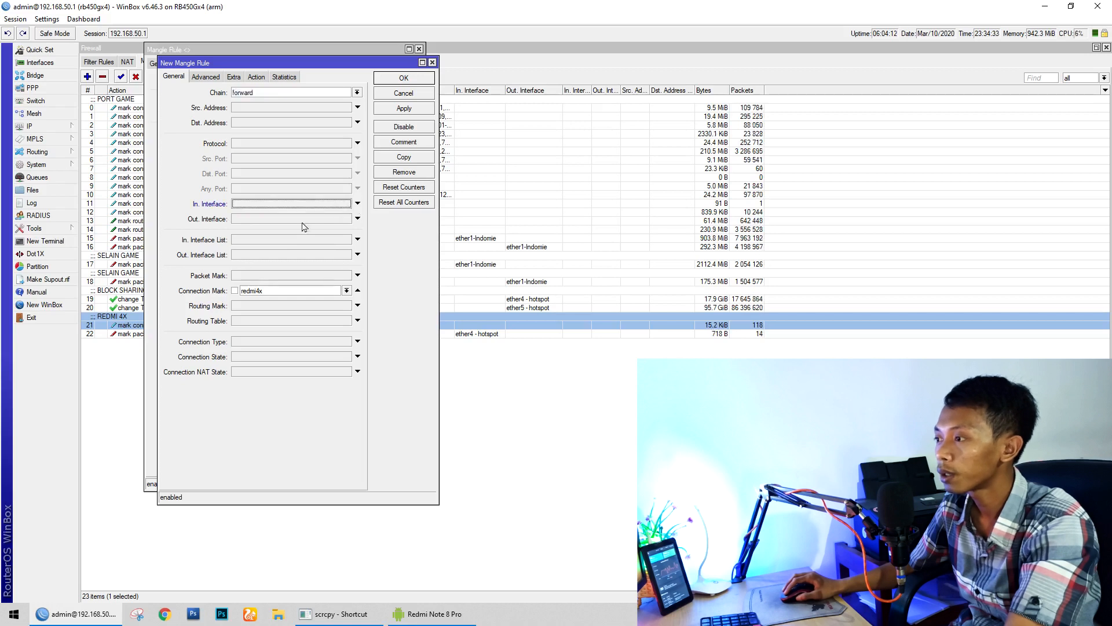
click(284, 220)
click(287, 220)
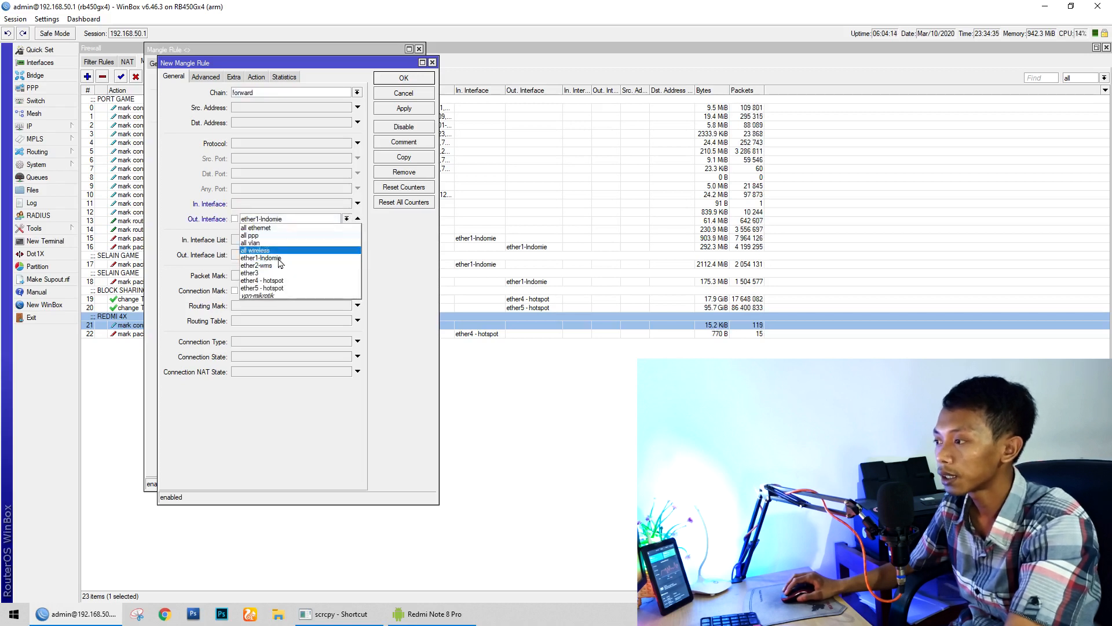
click(275, 281)
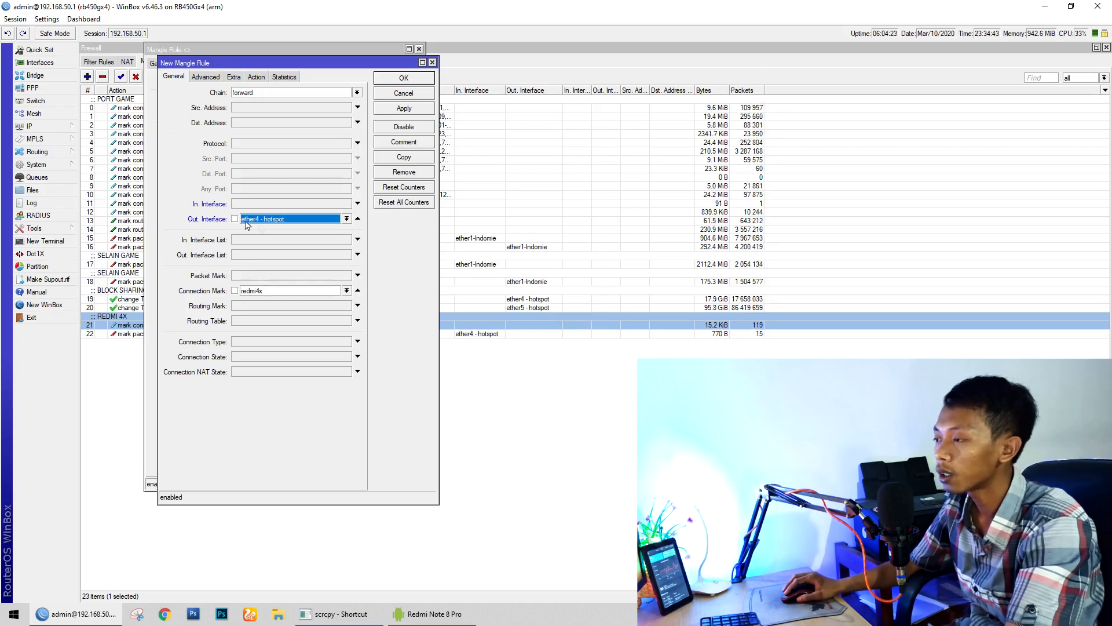
Set the copied rule's new packet mark to redmi_4x_up, and save and close both mark packet rules
click(257, 77)
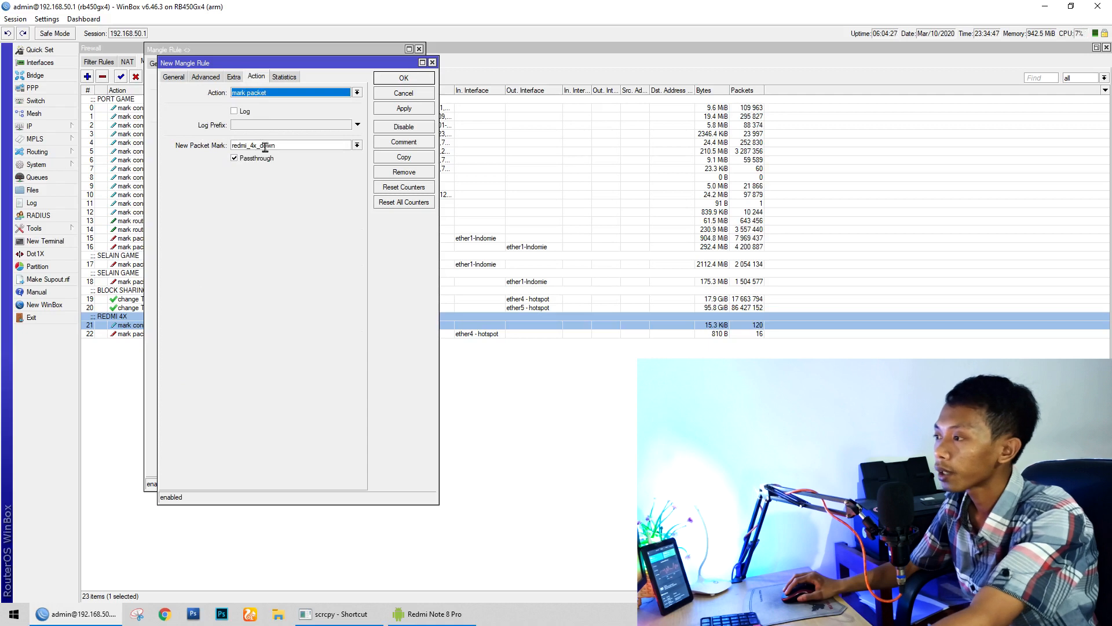
drag(260, 148, 352, 149)
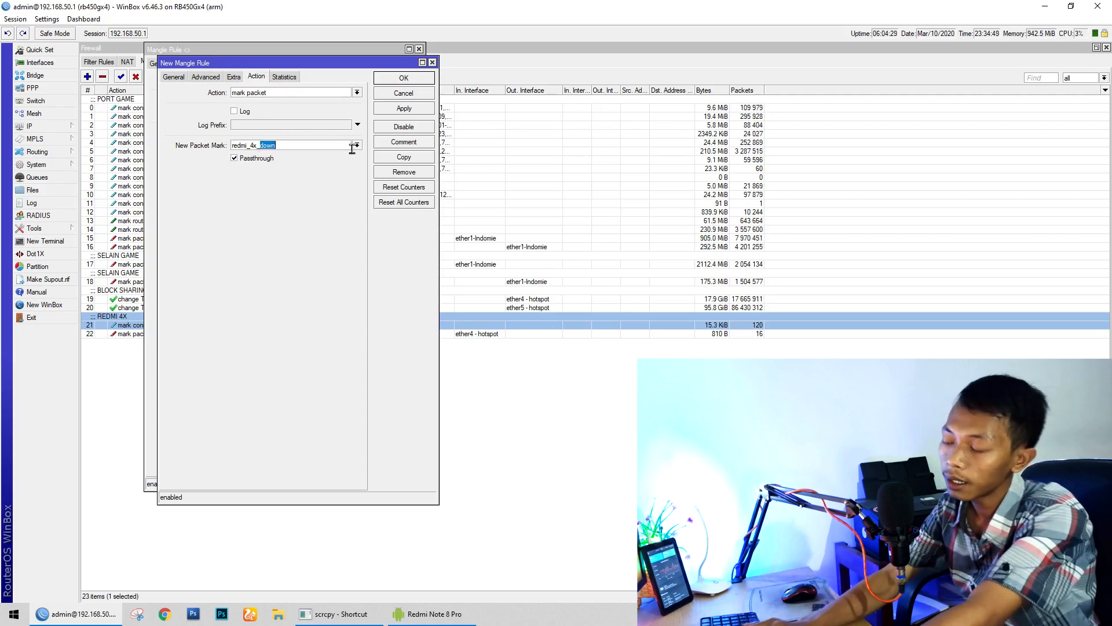
text(up)
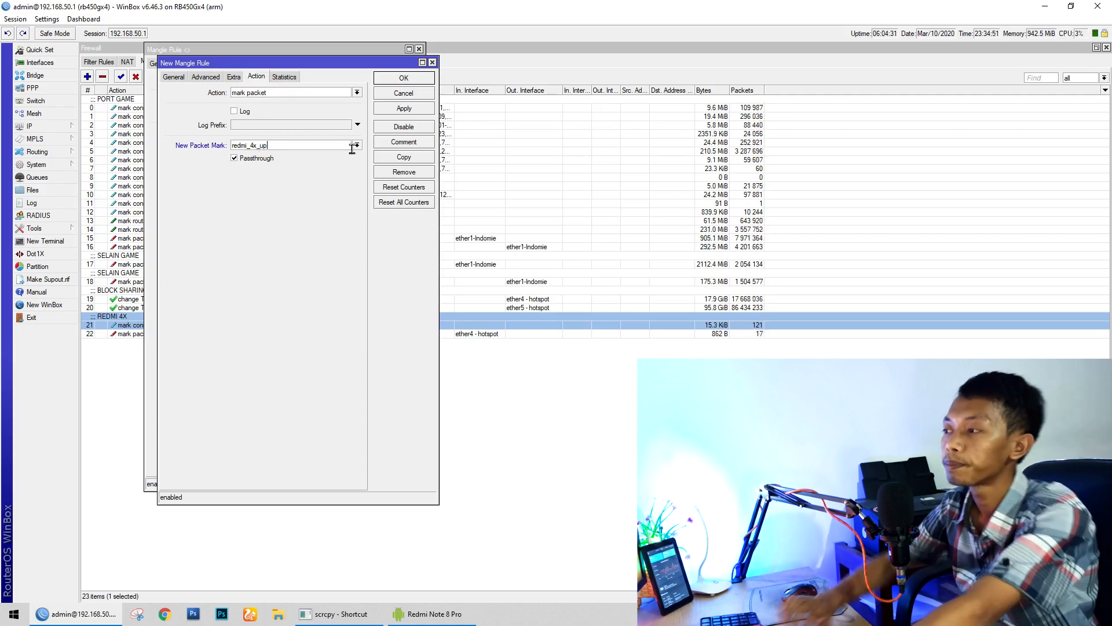
click(415, 80)
click(406, 82)
click(405, 65)
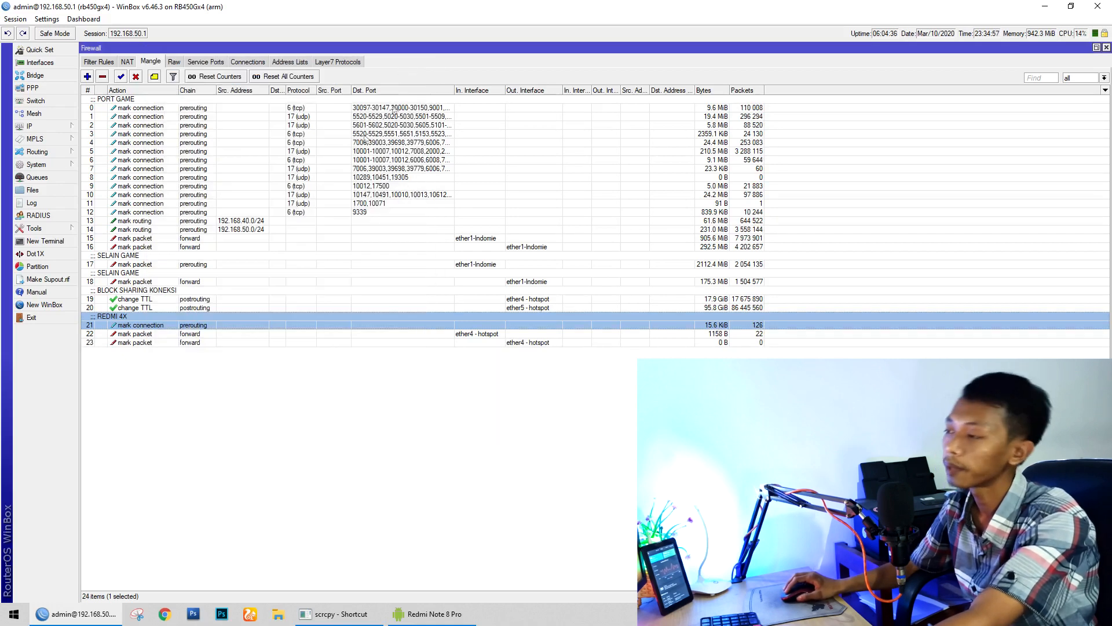
click(323, 422)
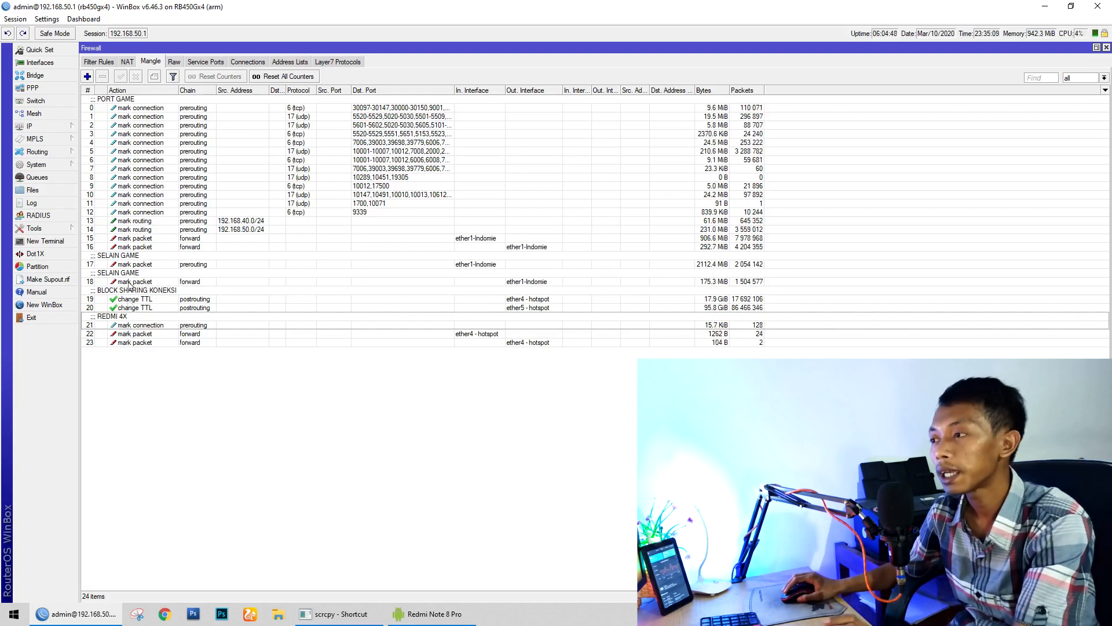
Open the queue tree and examine the DOWNLOAD and UPLOAD parent queues with their game and selain game children
click(54, 178)
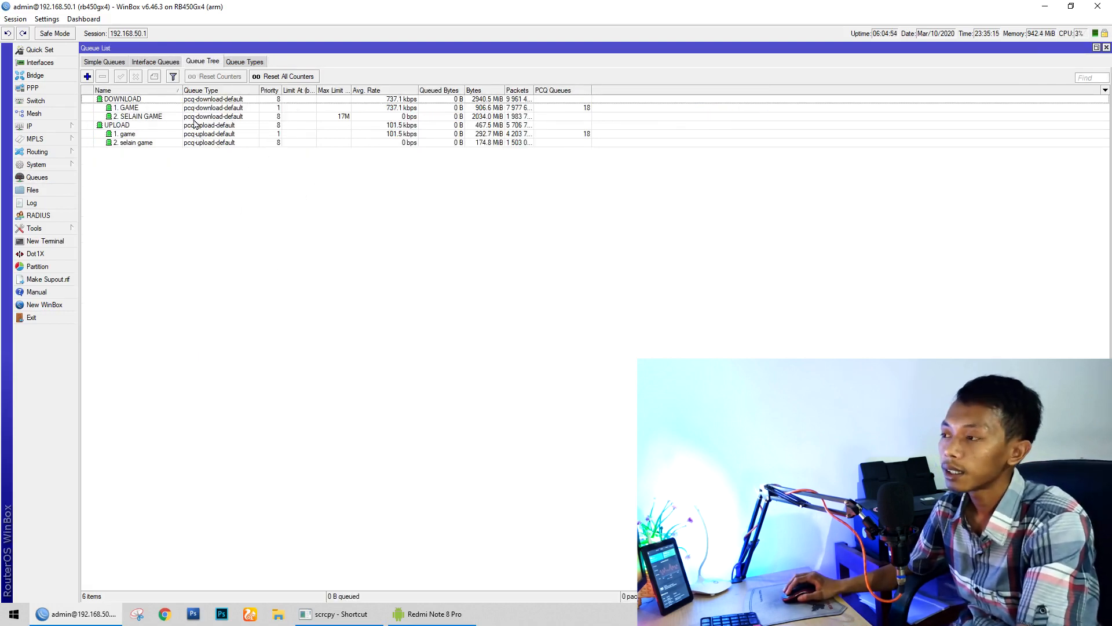
click(130, 101)
click(137, 126)
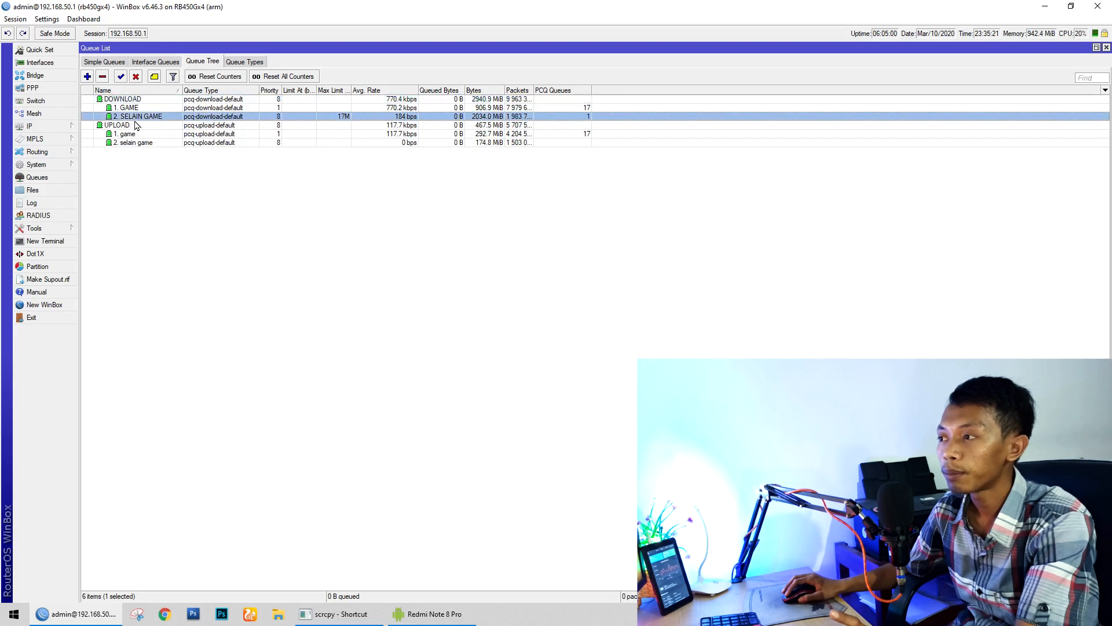
click(146, 109)
click(150, 117)
click(153, 135)
click(155, 143)
click(176, 187)
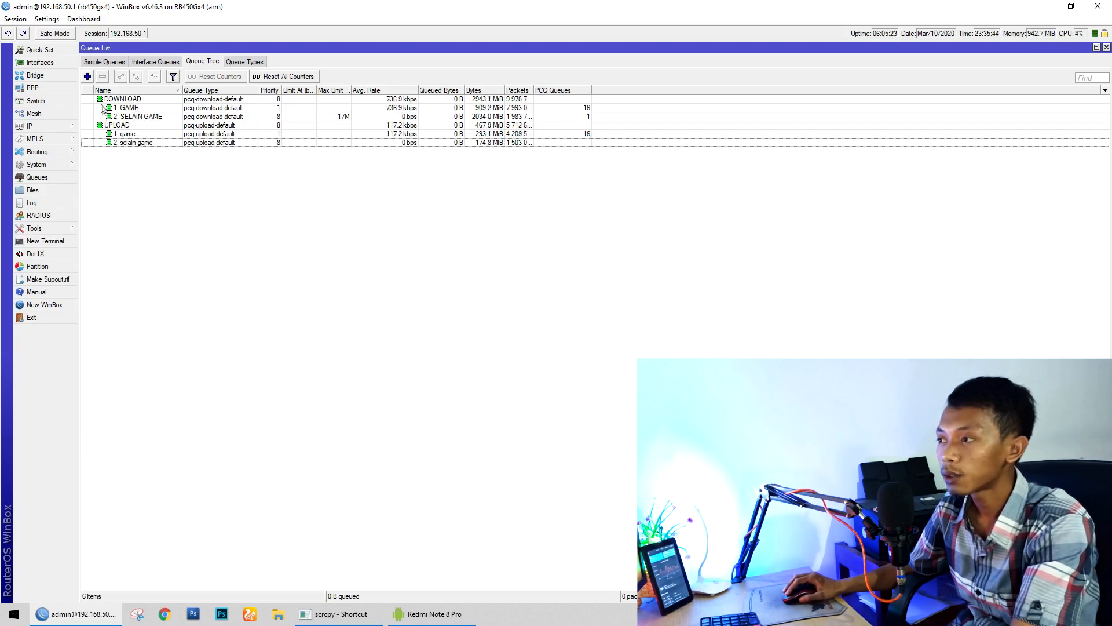
Start a new queue tree entry named 3. REDMI 4X with DOWNLOAD as its parent
click(87, 76)
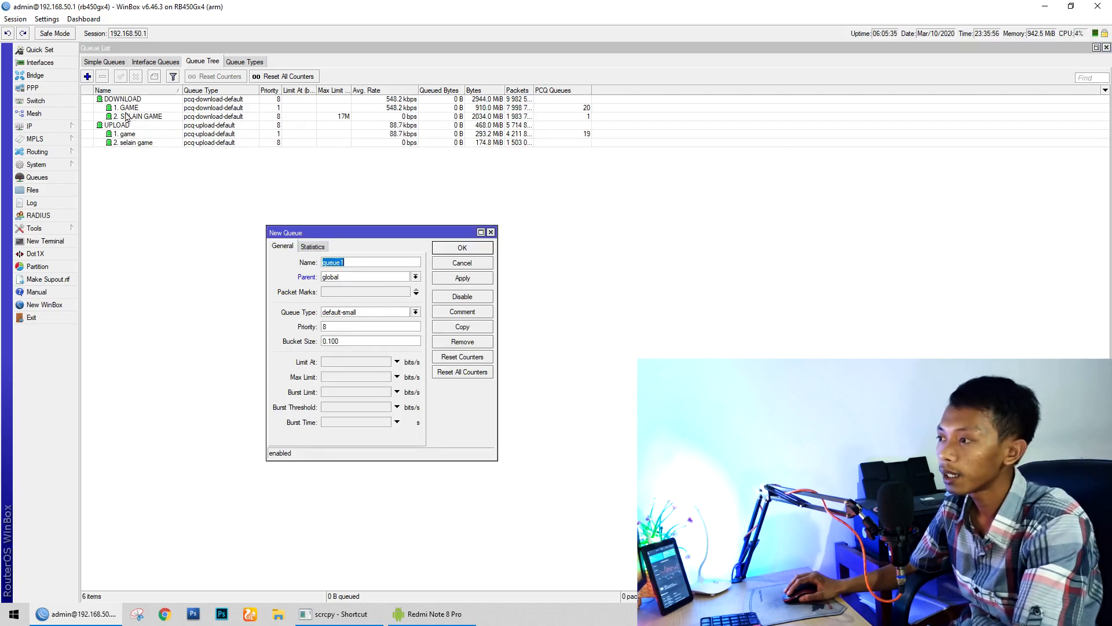
text(3. )
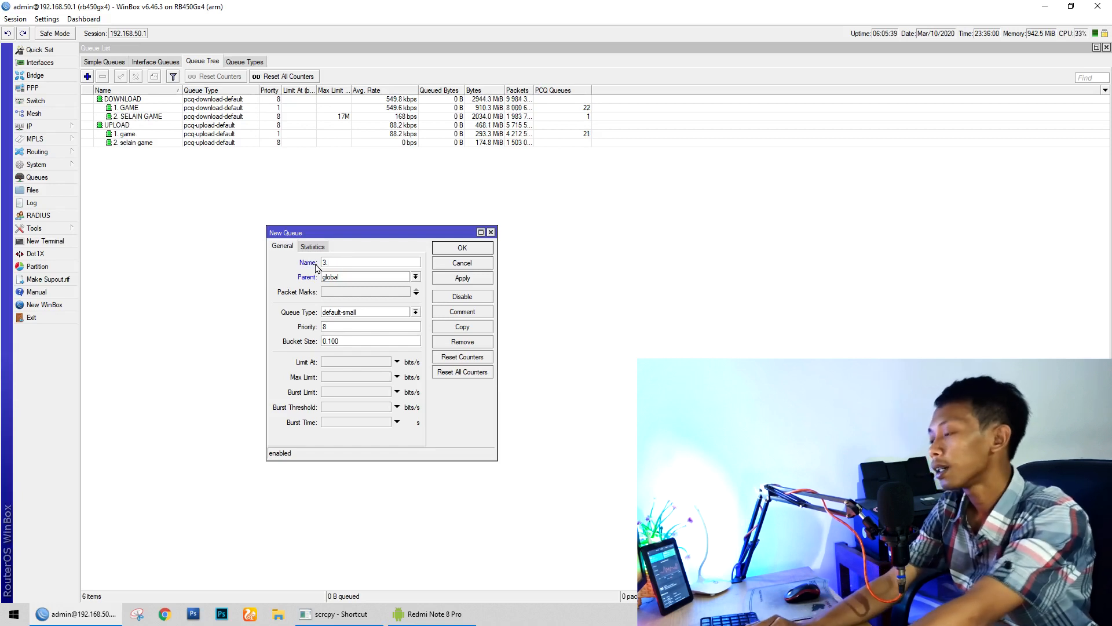
text(r)
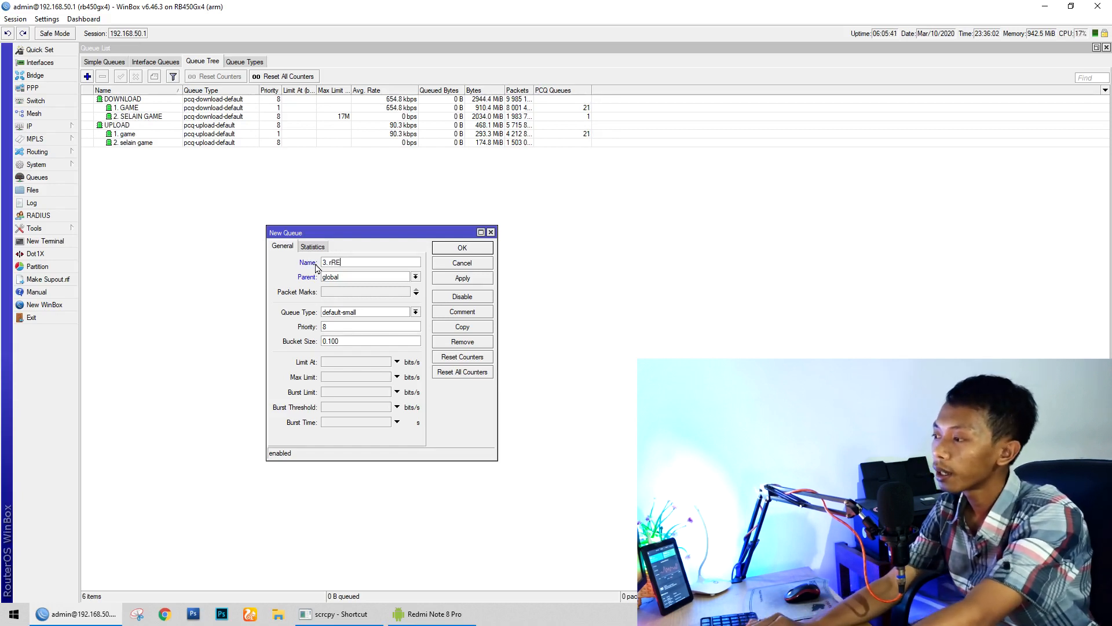
text(EDMI 4X)
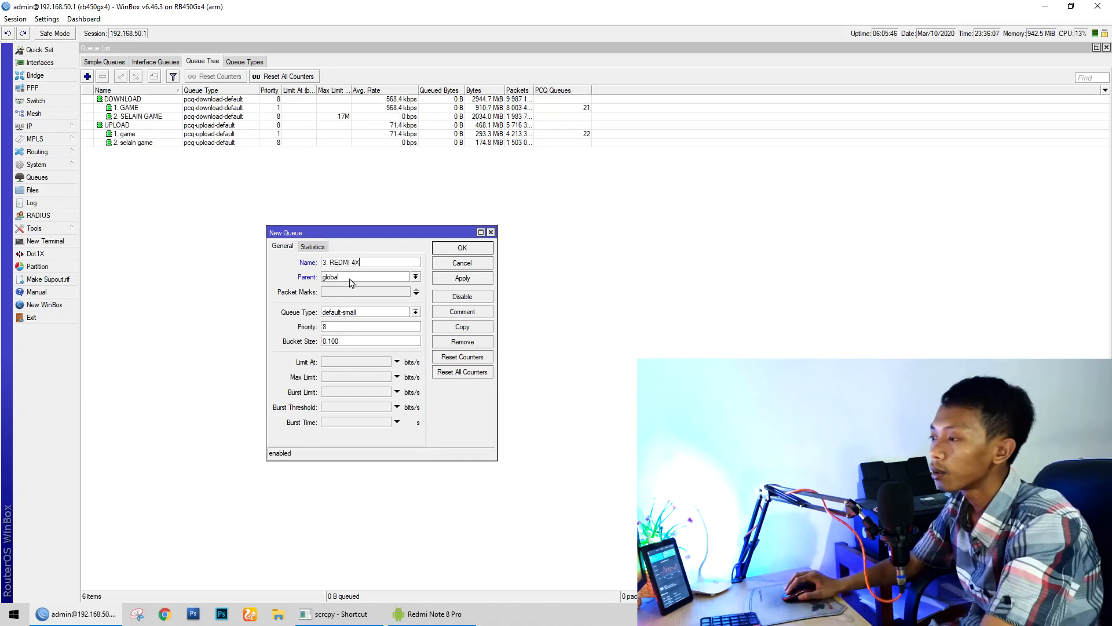
click(416, 276)
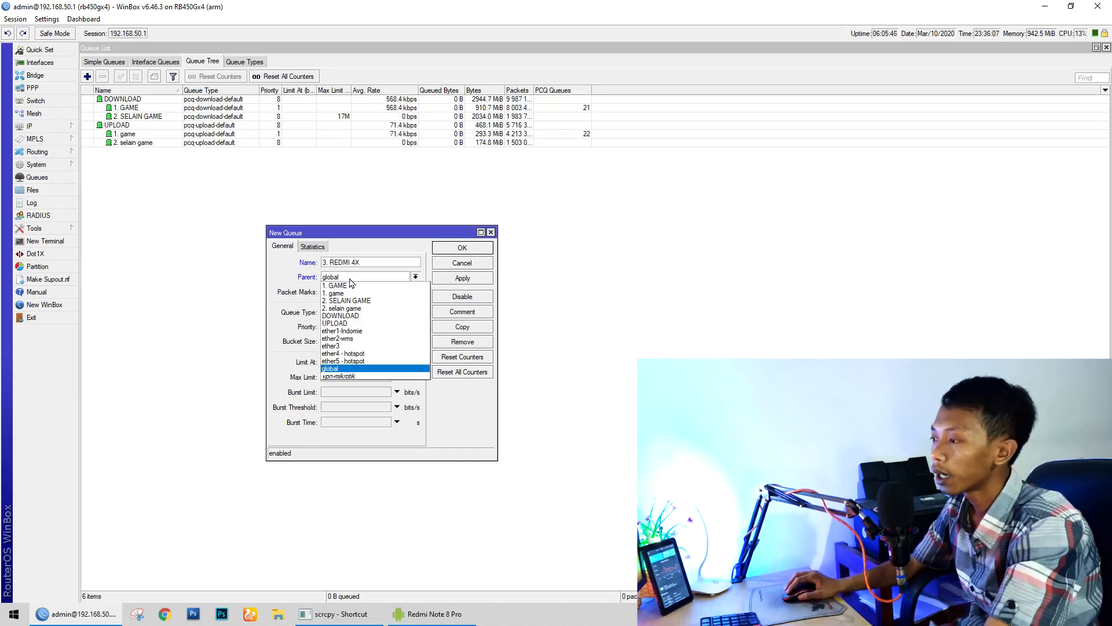
click(360, 317)
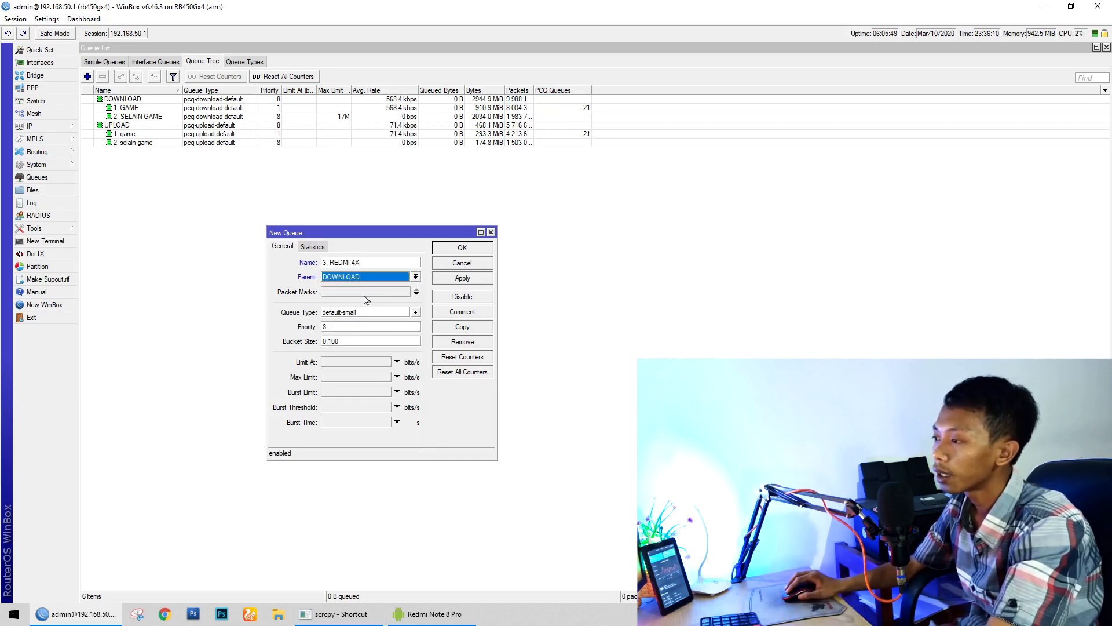
Assign the packet mark redmi_4x_up and the queue type pcq-download-default to the 3. REDMI 4X queue
click(365, 294)
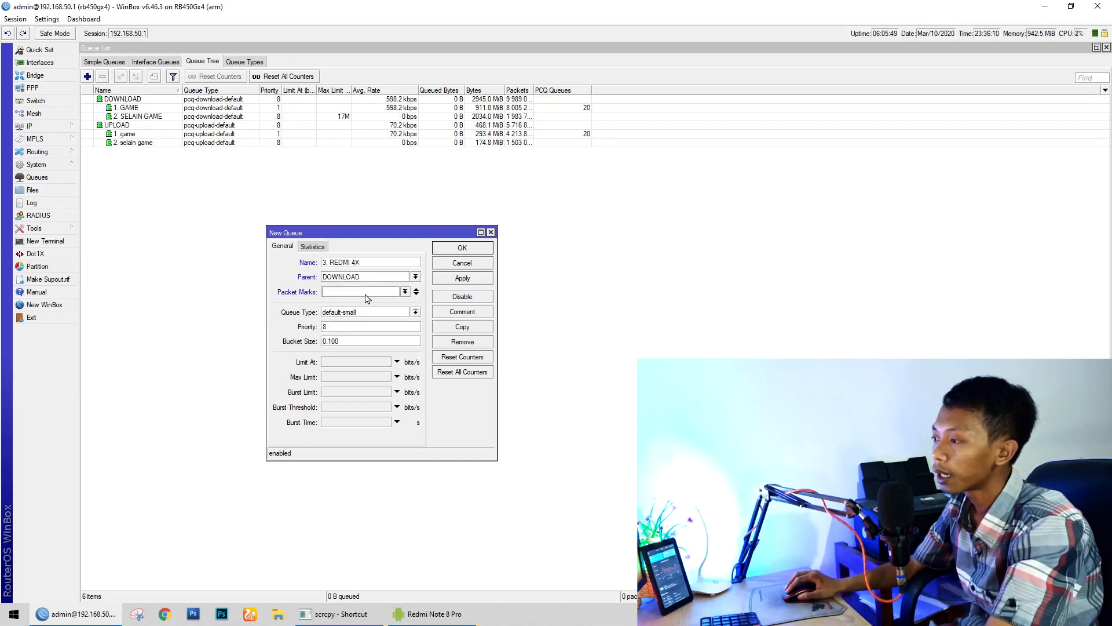
click(405, 293)
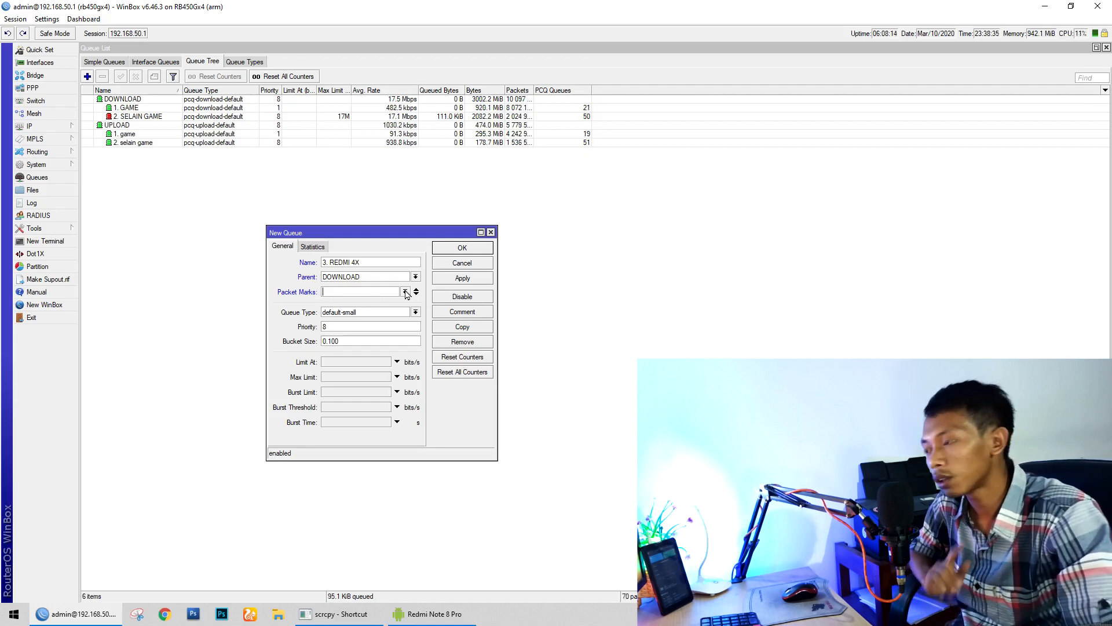
click(406, 292)
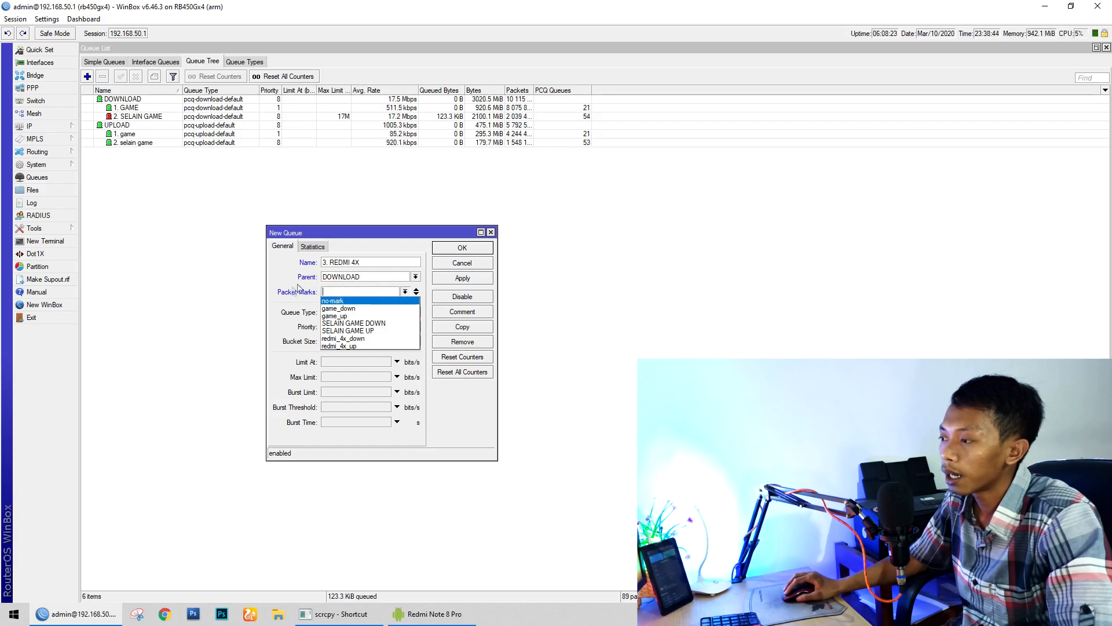
click(341, 346)
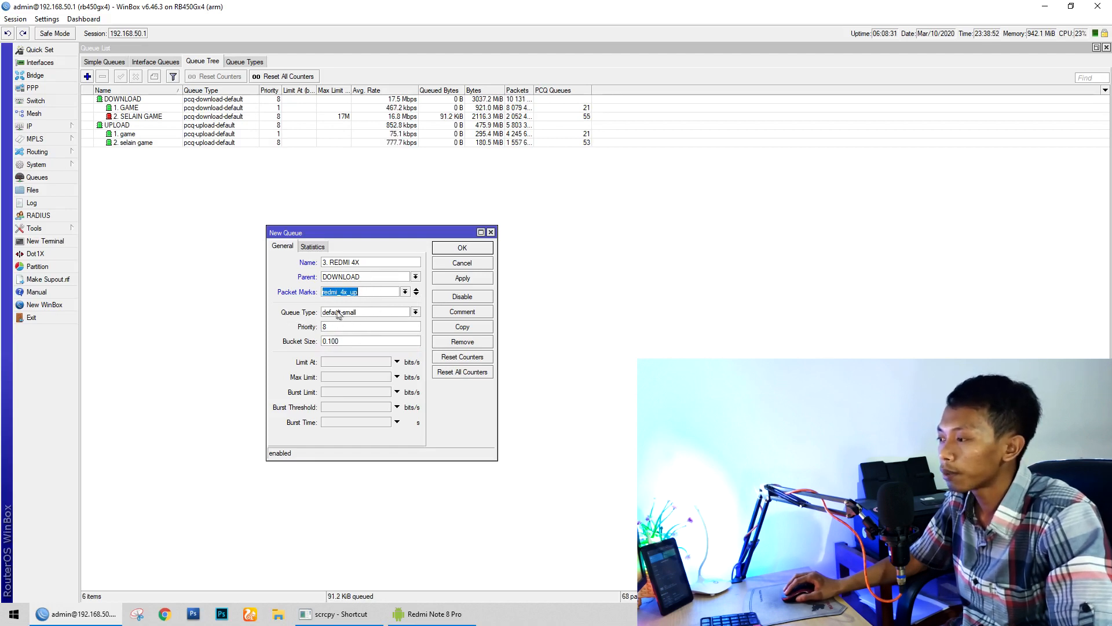
click(360, 314)
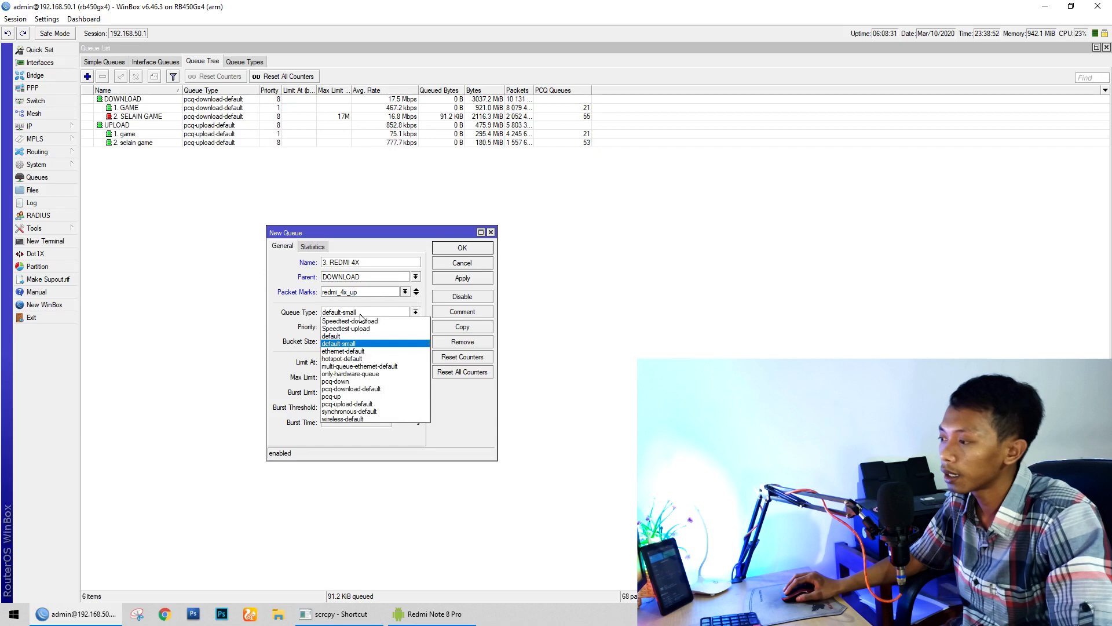
click(365, 390)
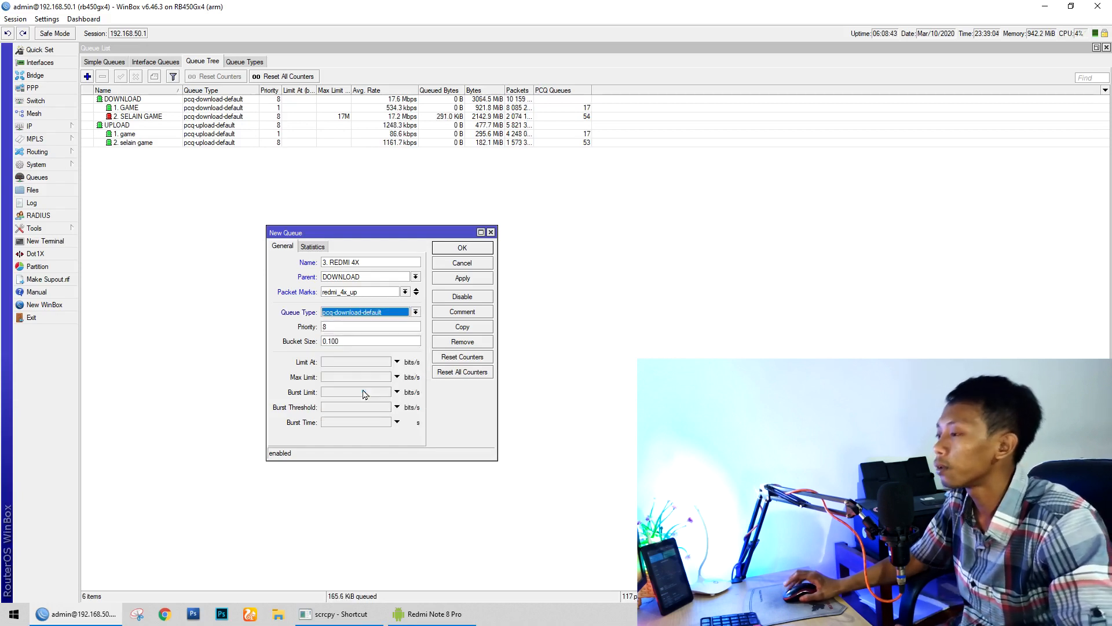
Keep priority 8, set the 3. REDMI 4X queue's max limit to 3M and save the queue
double_click(348, 331)
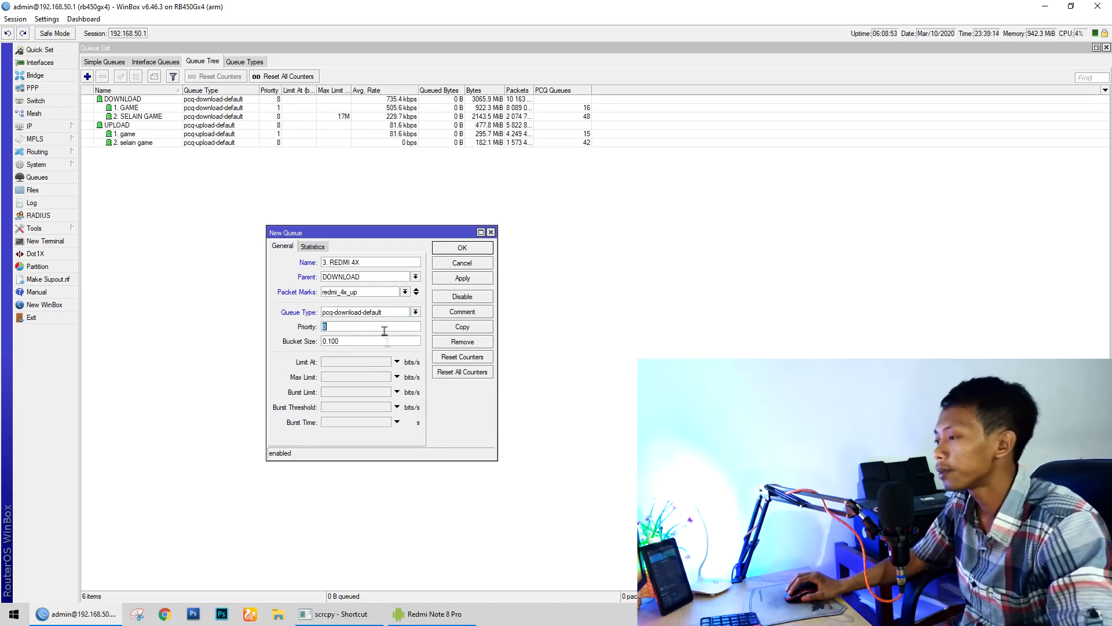
click(365, 377)
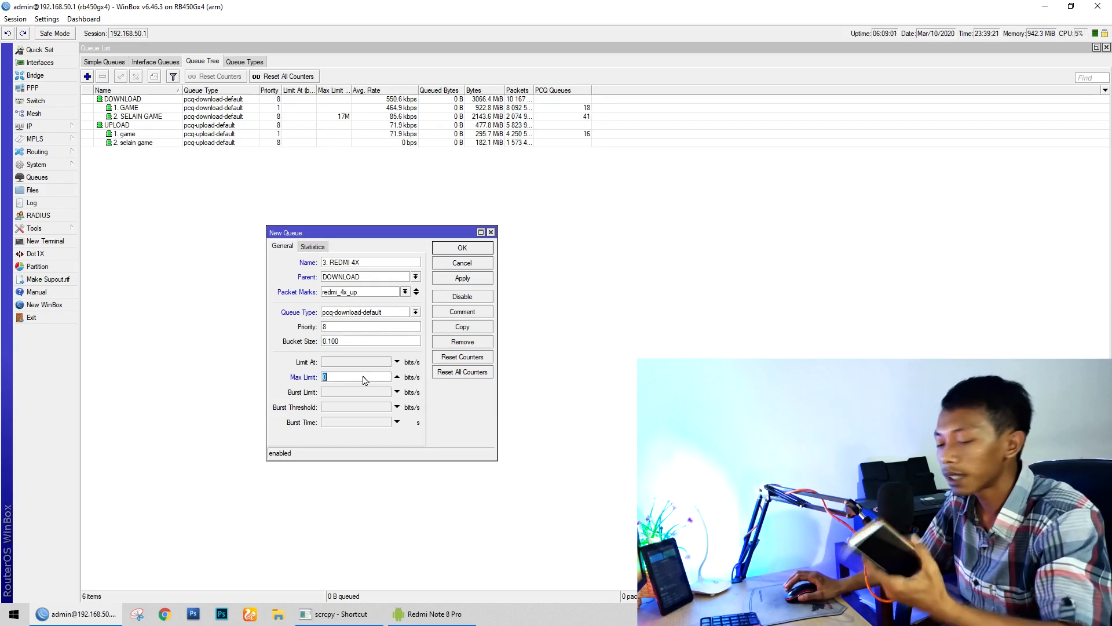
text(3m)
key(BackSpace)
text(M)
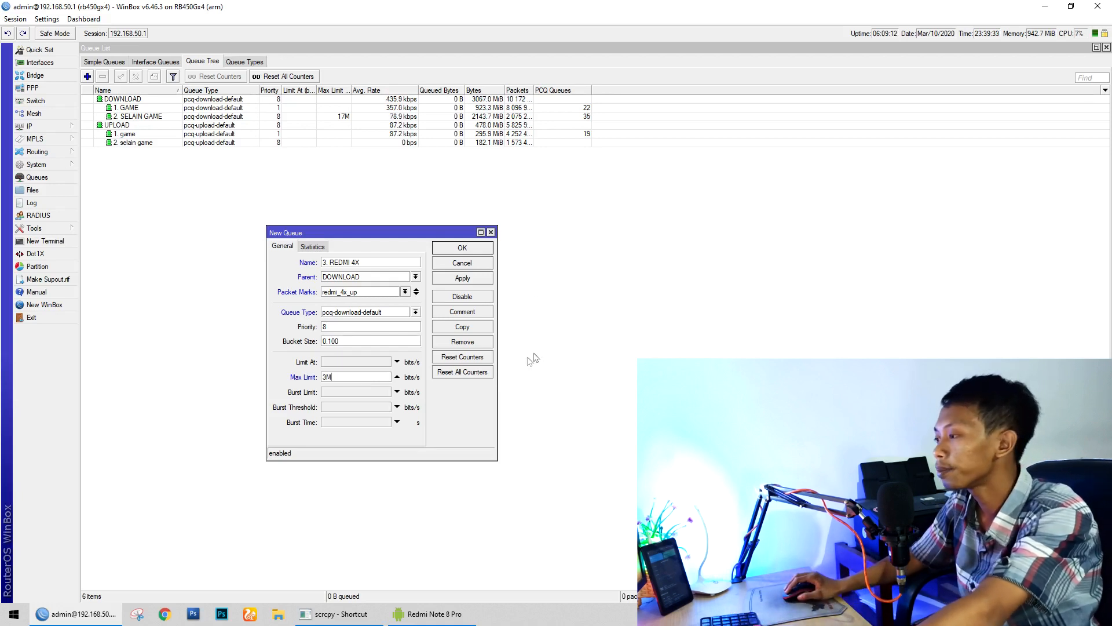
click(464, 279)
click(473, 250)
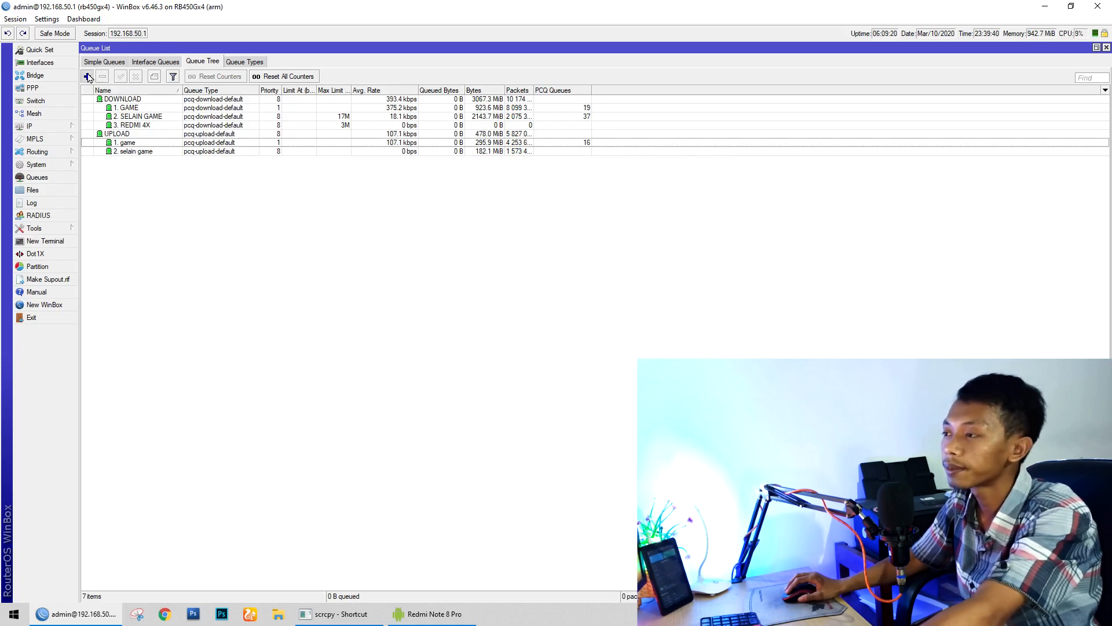
Start another queue named 3. redmi 4x with UPLOAD as its parent
click(88, 76)
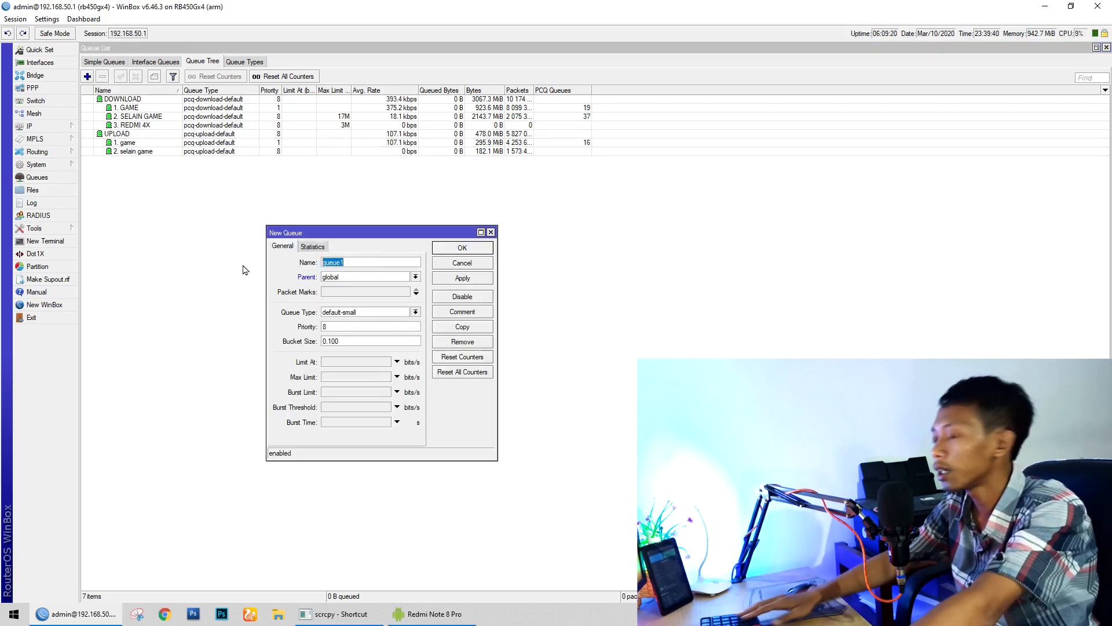
text(3.)
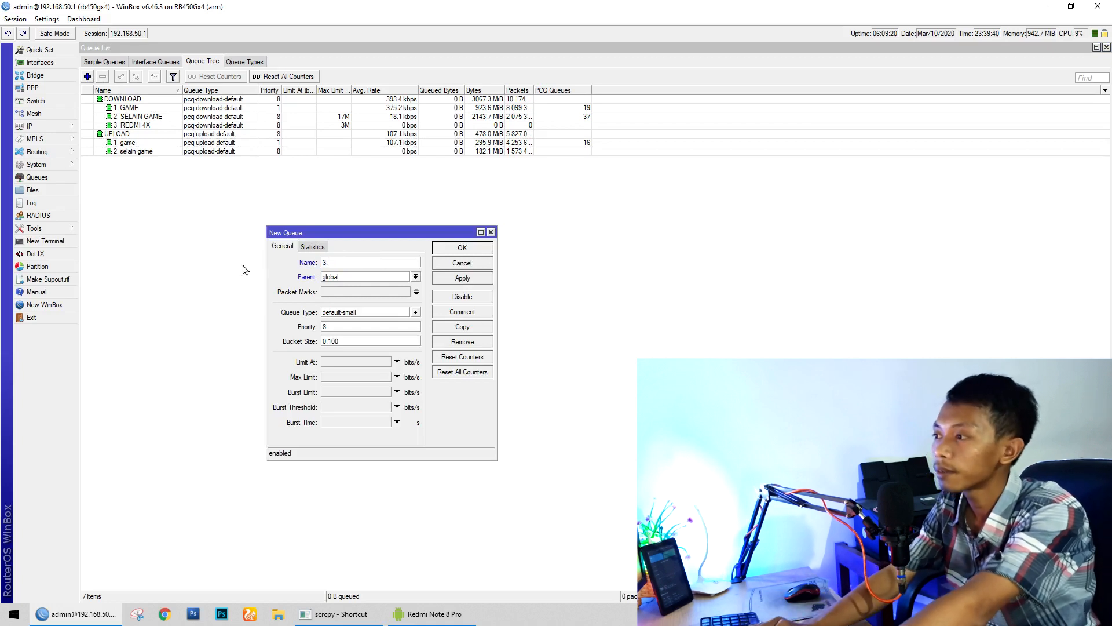
text( redmi 4x)
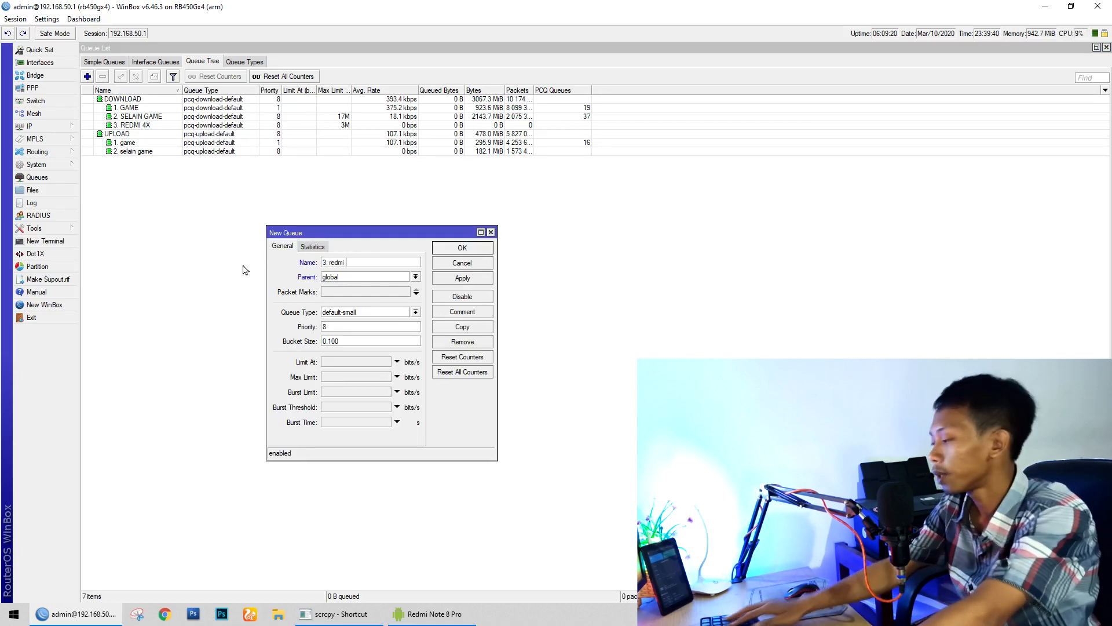
click(356, 278)
click(356, 327)
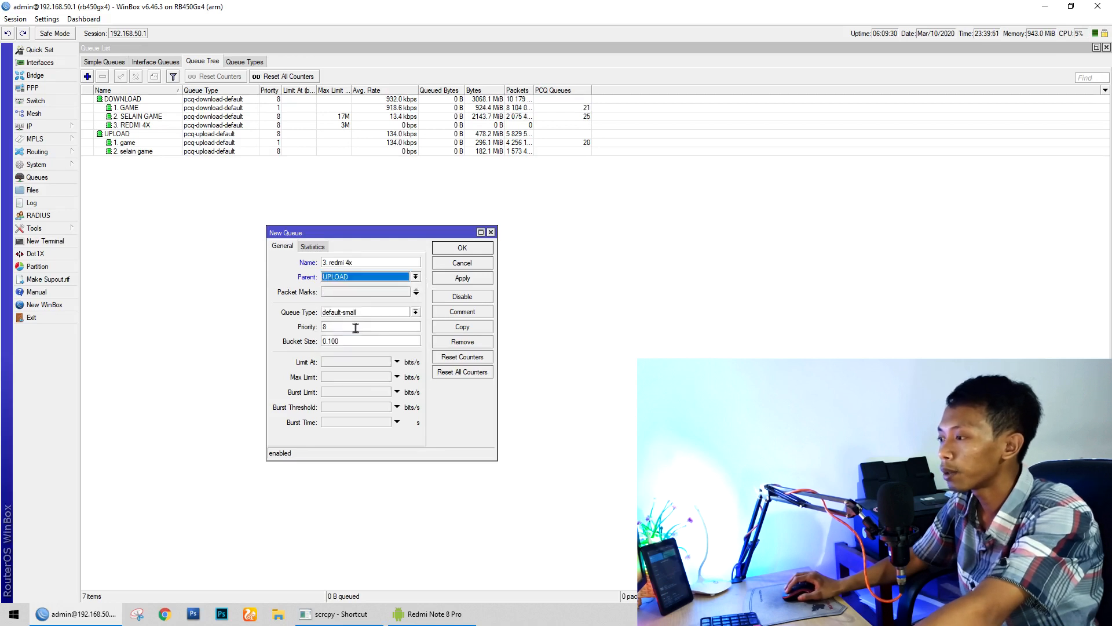
Assign the packet mark redmi_4x_down and the queue type pcq-upload-default to the 3. redmi 4x upload queue
click(351, 293)
click(406, 292)
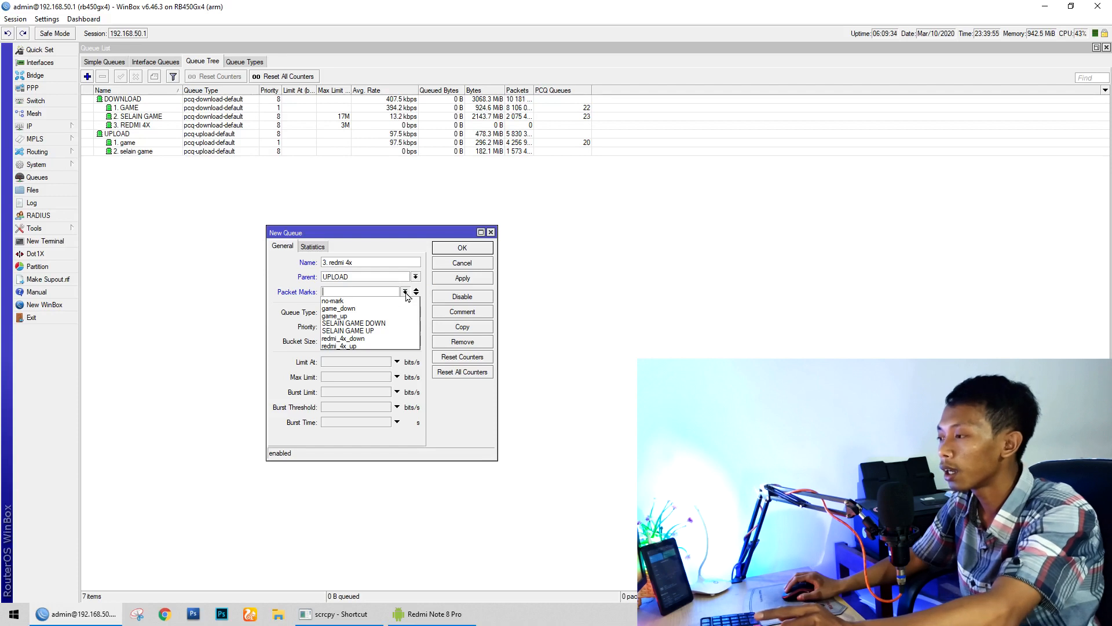
click(352, 340)
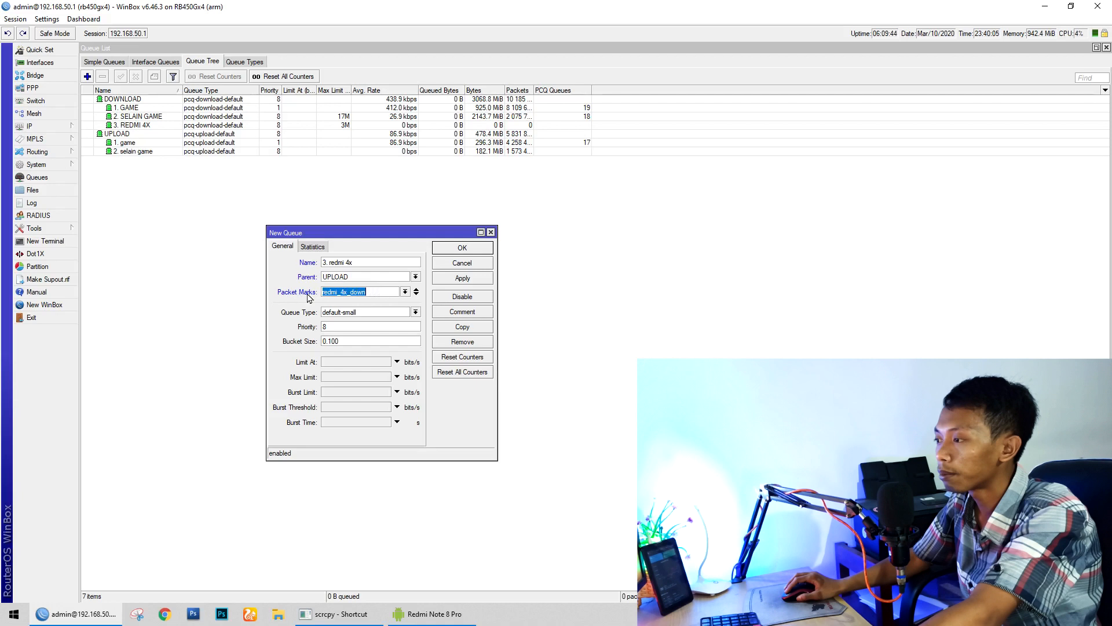
click(392, 312)
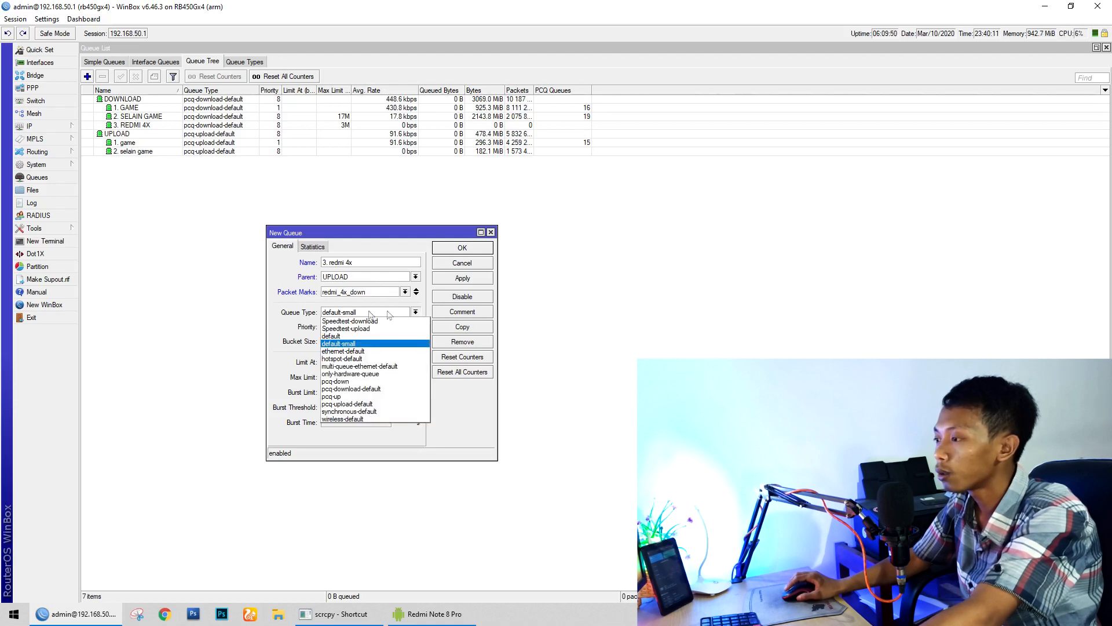
click(348, 403)
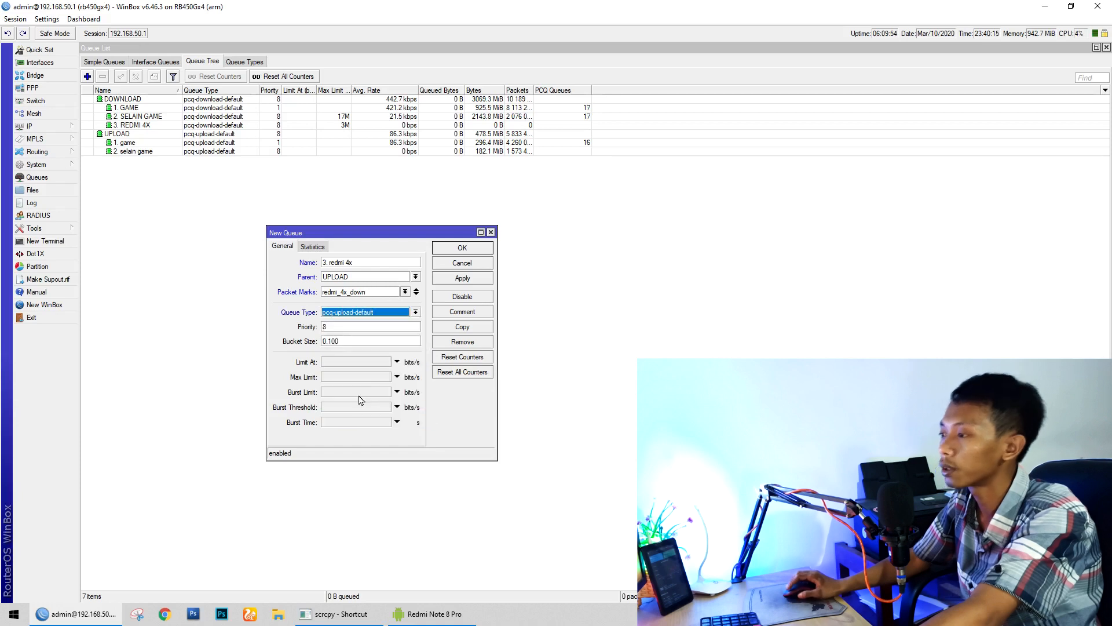
Set the 3. redmi 4x upload queue's max limit to 1M and save the queue
click(344, 377)
text(1m)
key(BackSpace)
text(M)
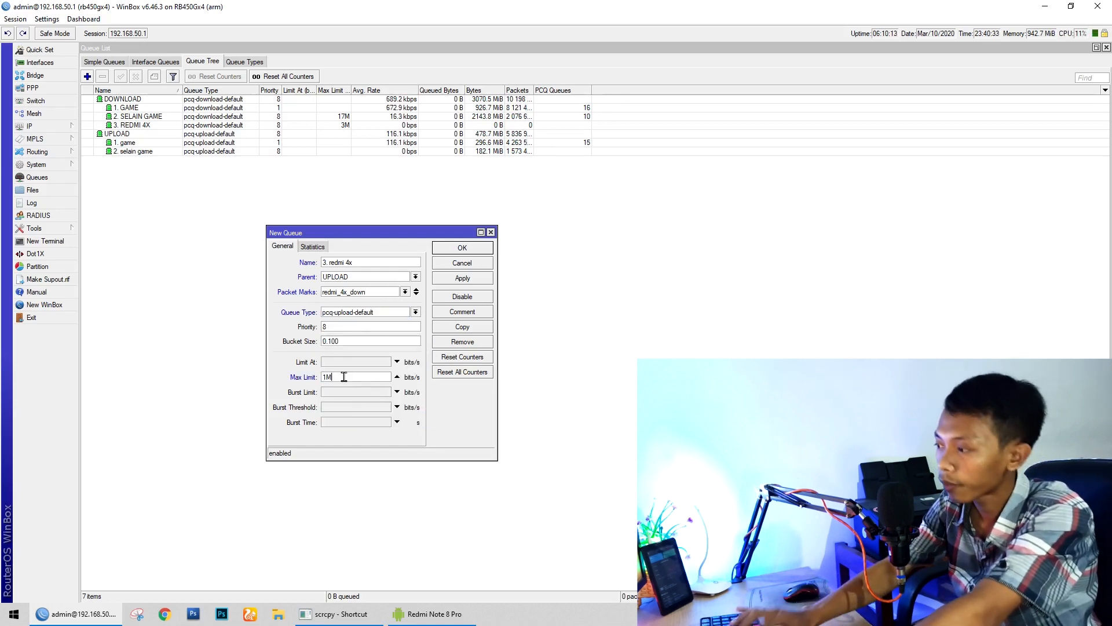
click(473, 283)
click(465, 251)
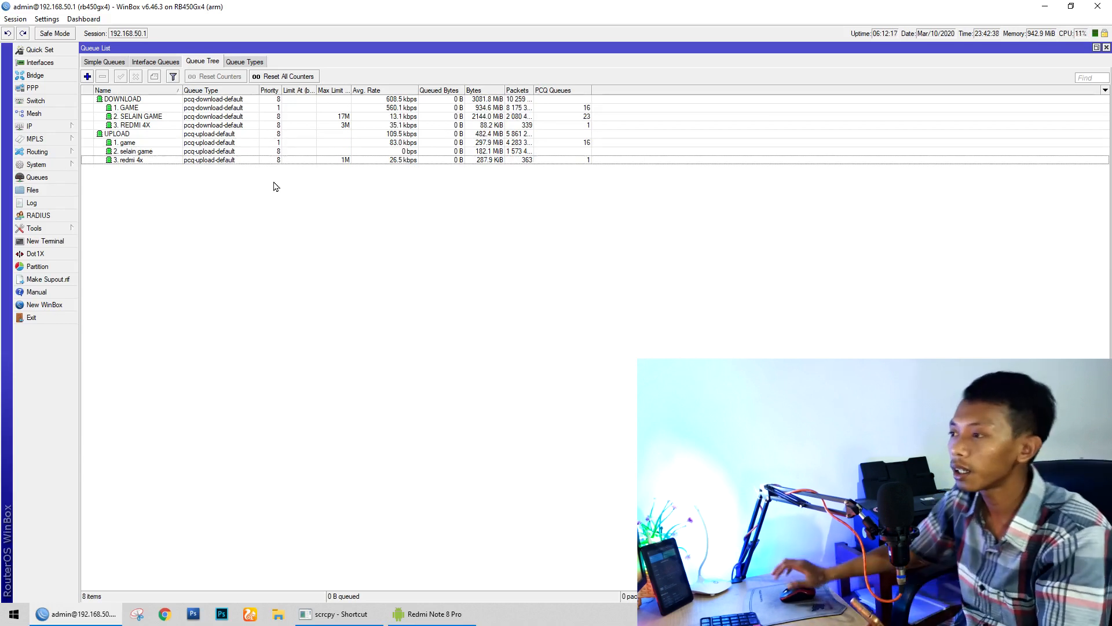
Check the traffic on the 3. REDMI 4X download and 3. redmi 4x upload queues during the phone's speed test
click(164, 126)
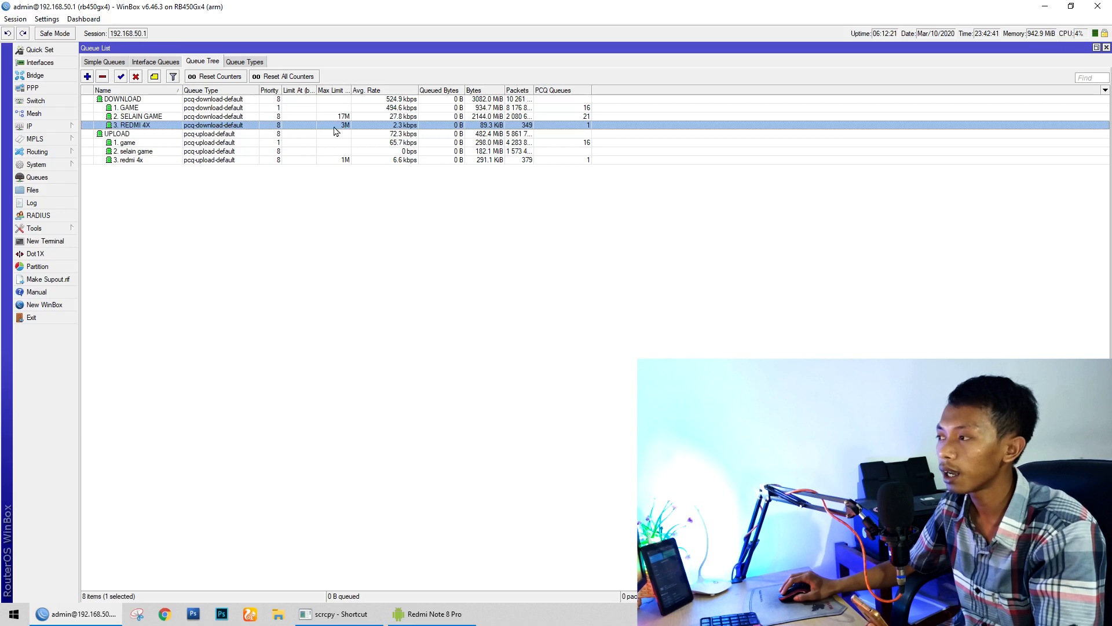
click(147, 162)
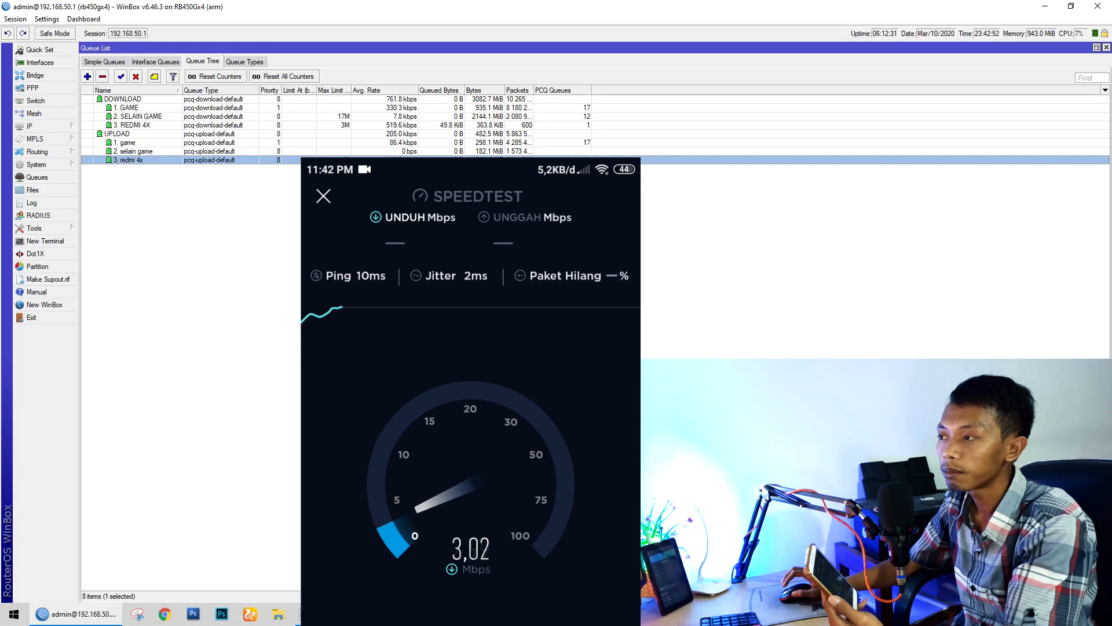
click(357, 127)
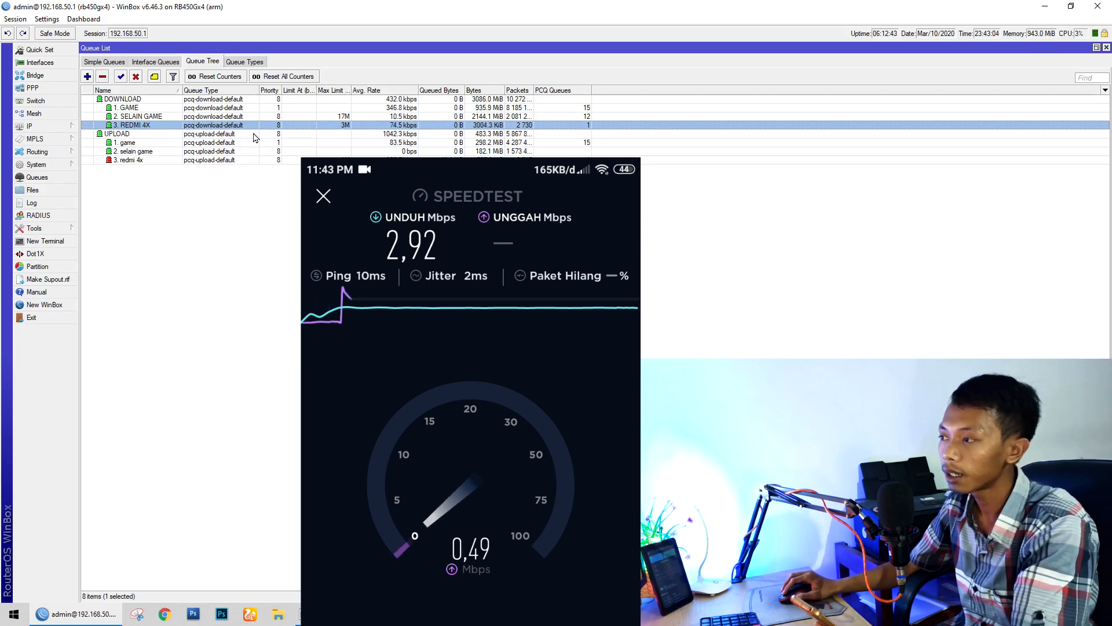
click(262, 160)
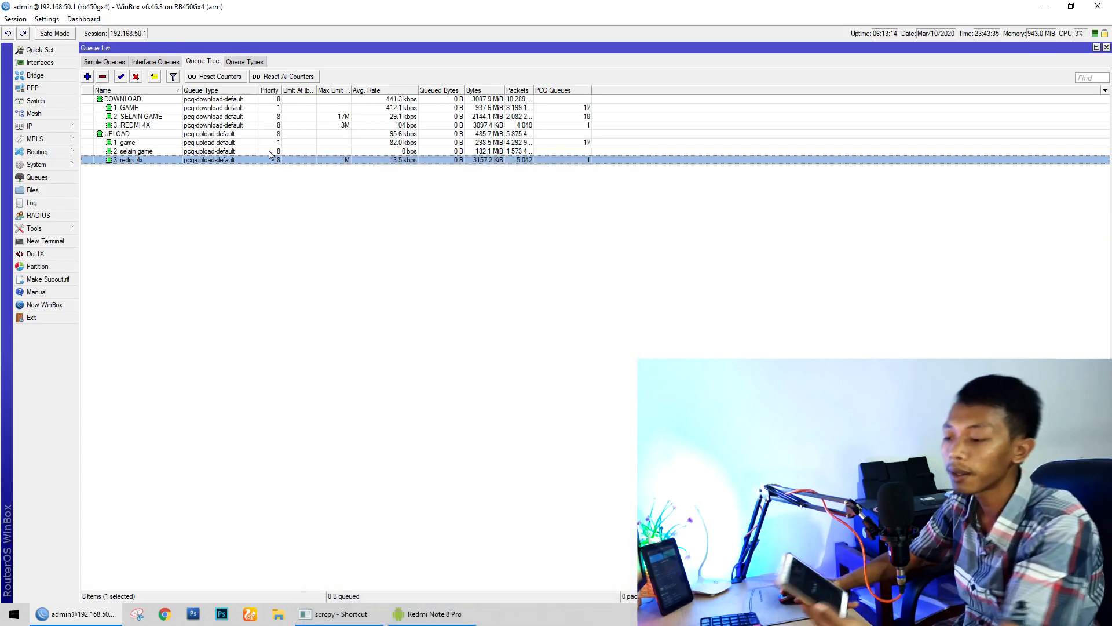
Set the max limit of the 3. REDMI 4X queue under DOWNLOAD to 5M and save it
click(346, 125)
double_click(347, 125)
click(348, 376)
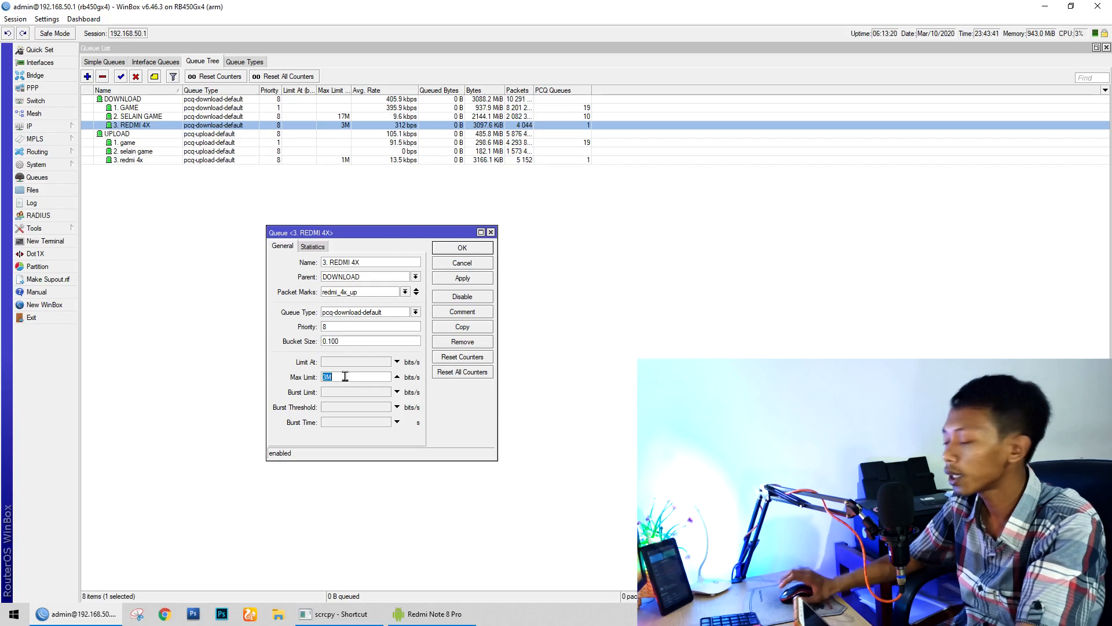
text(5)
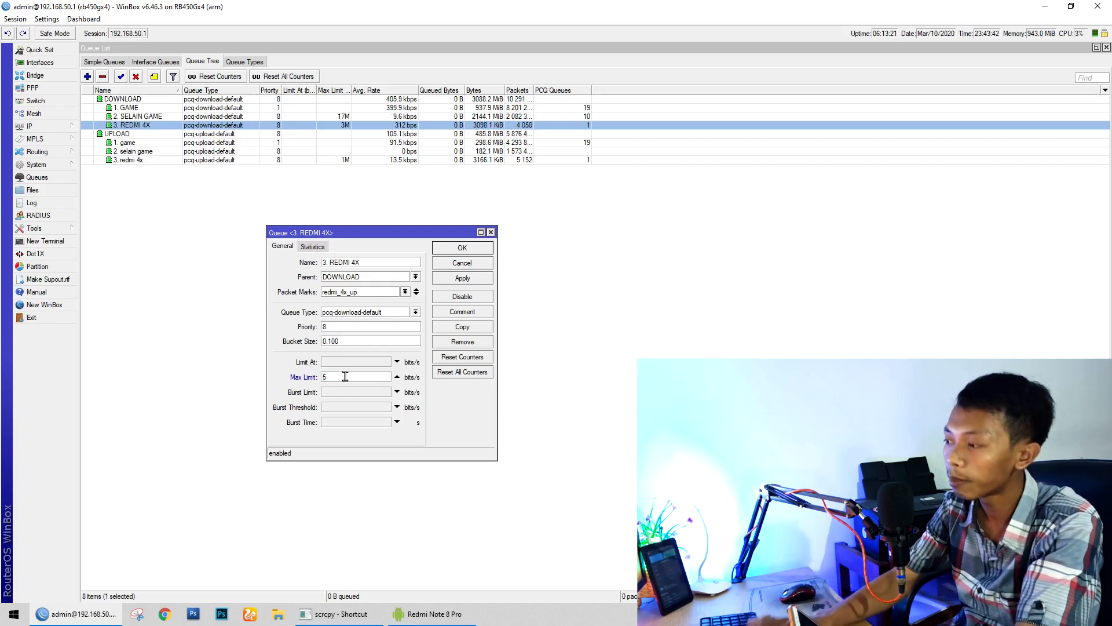
click(463, 264)
click(462, 247)
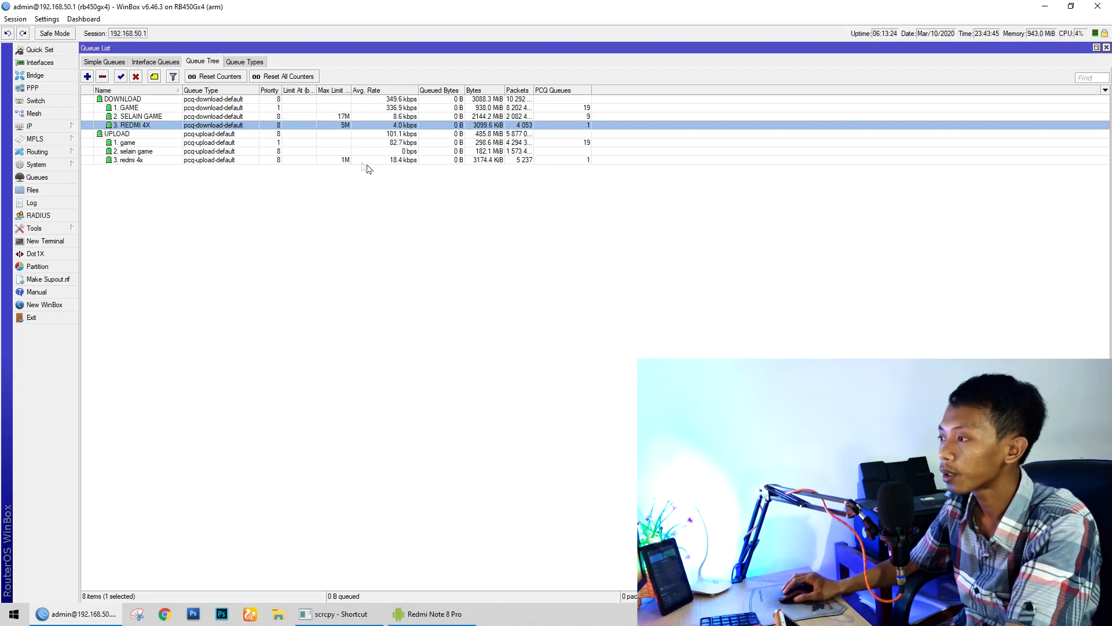
Set the max limit of the 3. redmi 4x queue under UPLOAD to 3M and save it
double_click(355, 160)
double_click(359, 376)
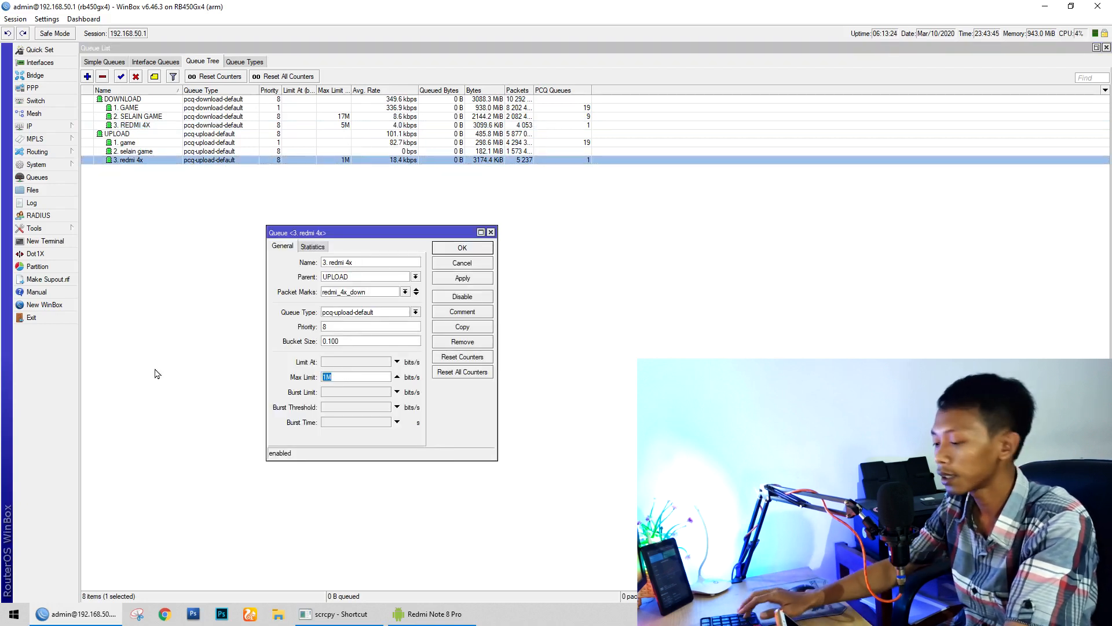
text(3M)
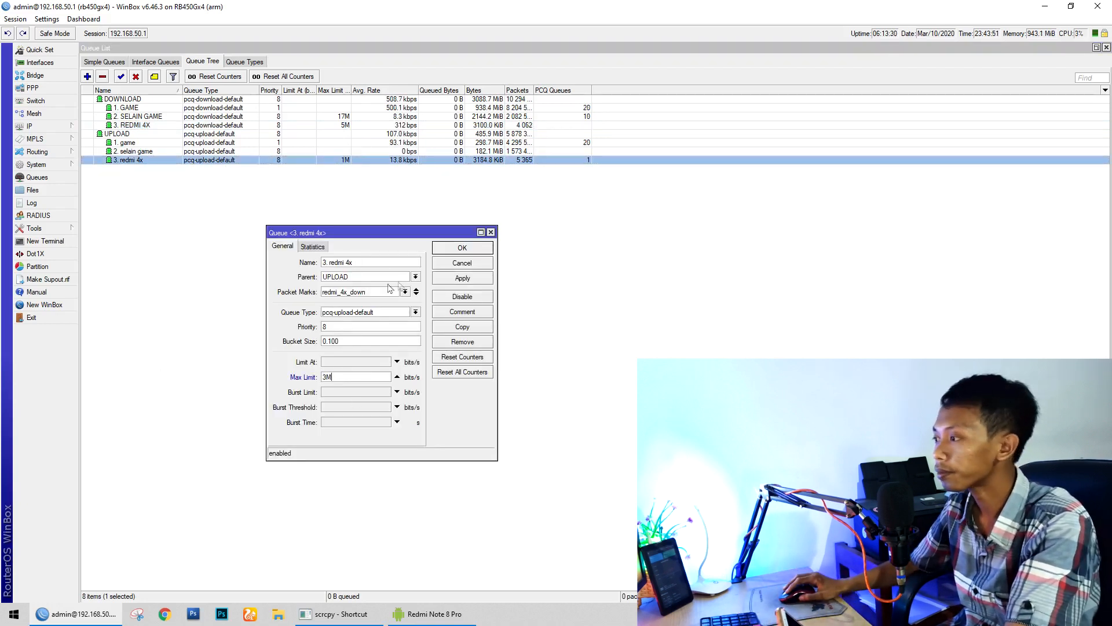
click(455, 250)
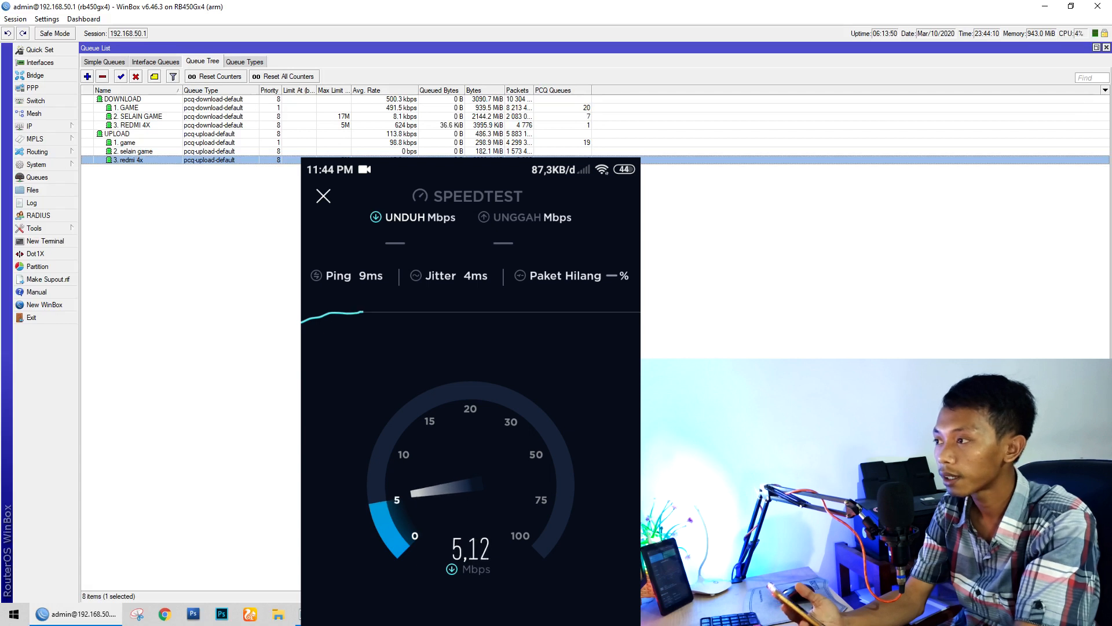
Compare the Redmi 4X download and upload queues with the phone's speed test under the new 5M and 3M limits
key(Up)
key(Up)
key(Up)
key(Up)
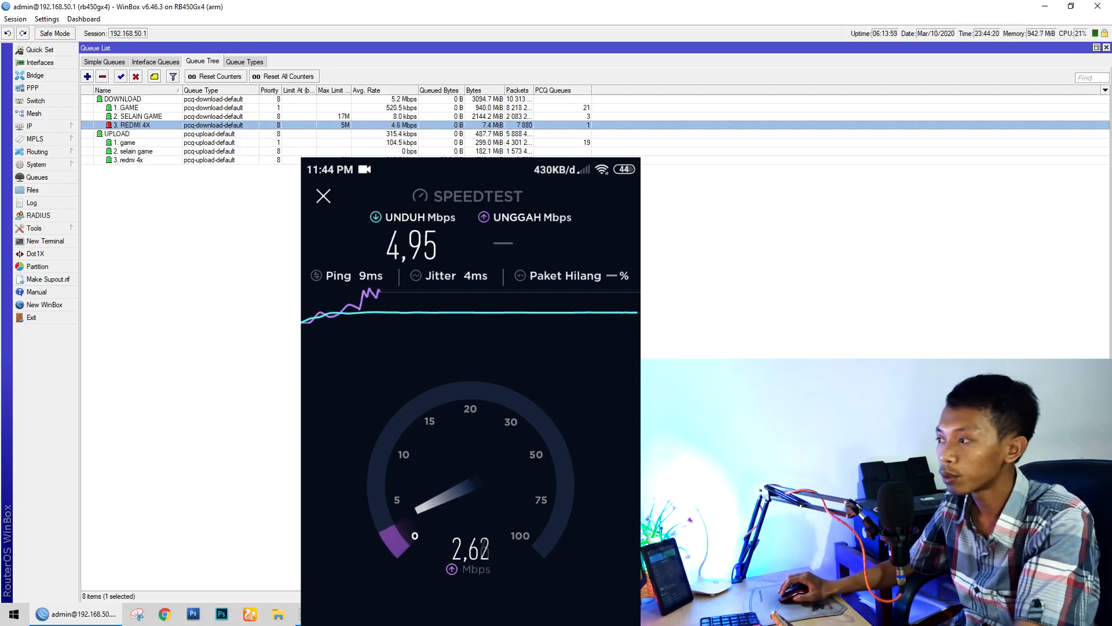
click(361, 157)
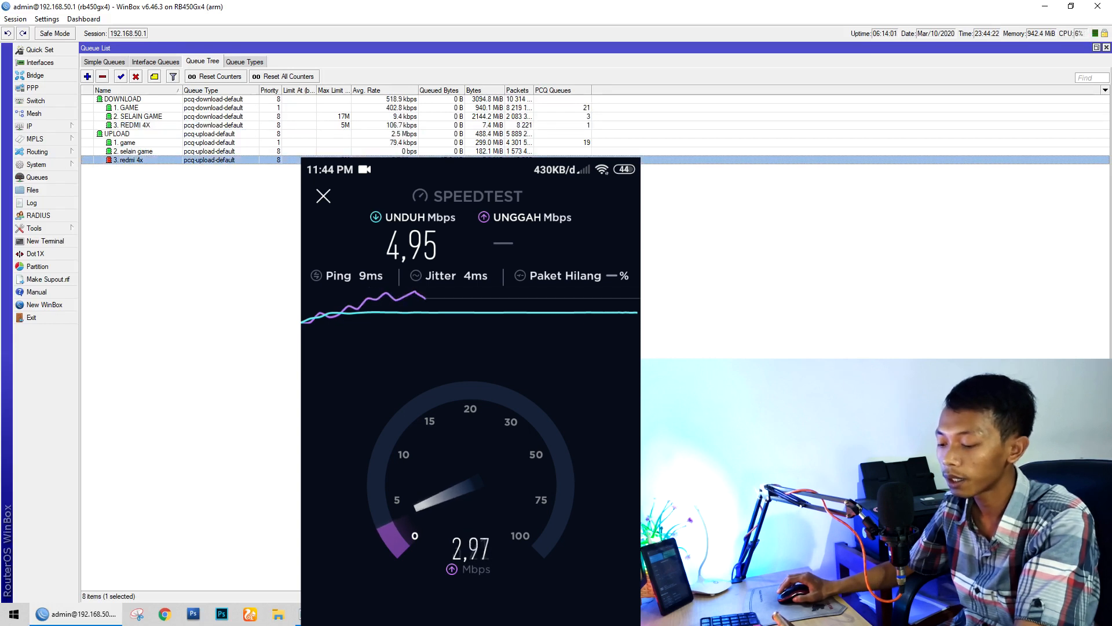